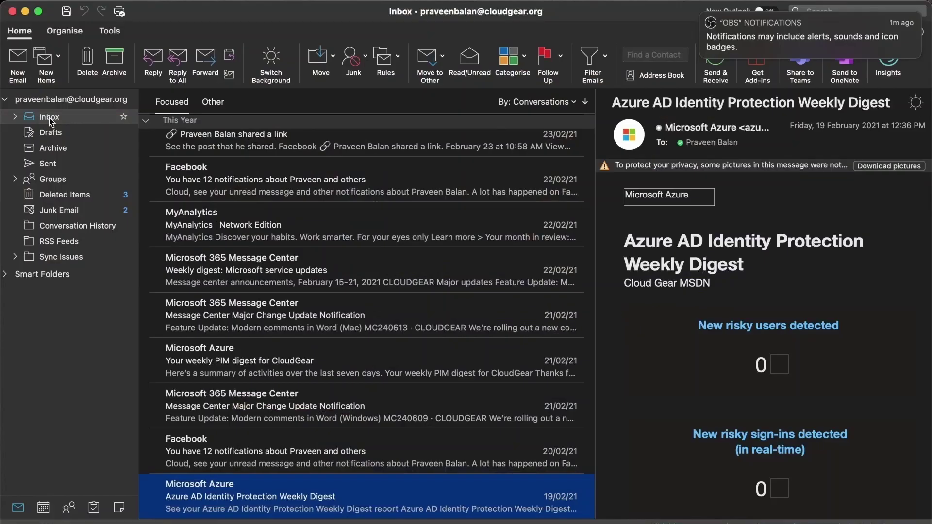
- Create a new meeting invitation, write "Hi All, Please join the meeting on time. Regards," signed with the organiser's first name, and send it
left_click(58, 56)
left_click(49, 107)
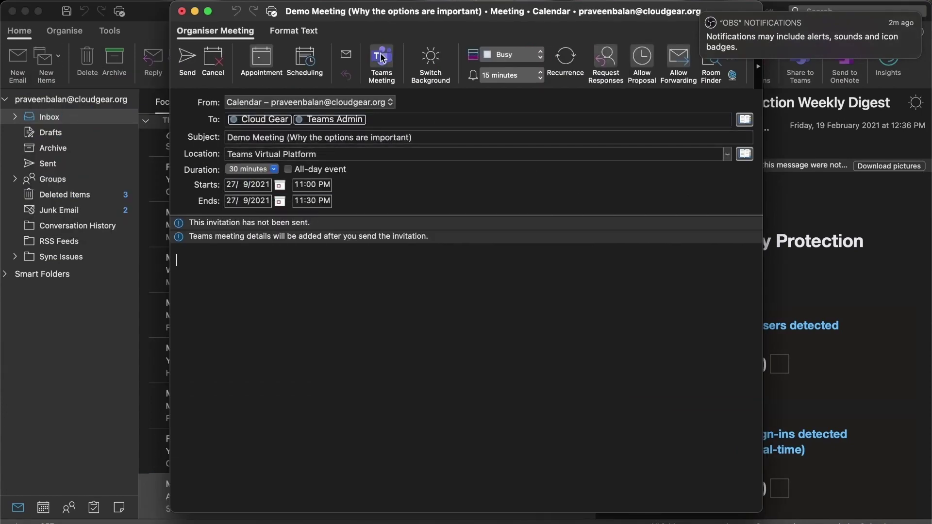
type("Hi All,")
key("Return")
key("Return")
type("Please join the meeting on time.")
key("Return")
key("Return")
type("Regards,")
key("Return")
type("Praveen")
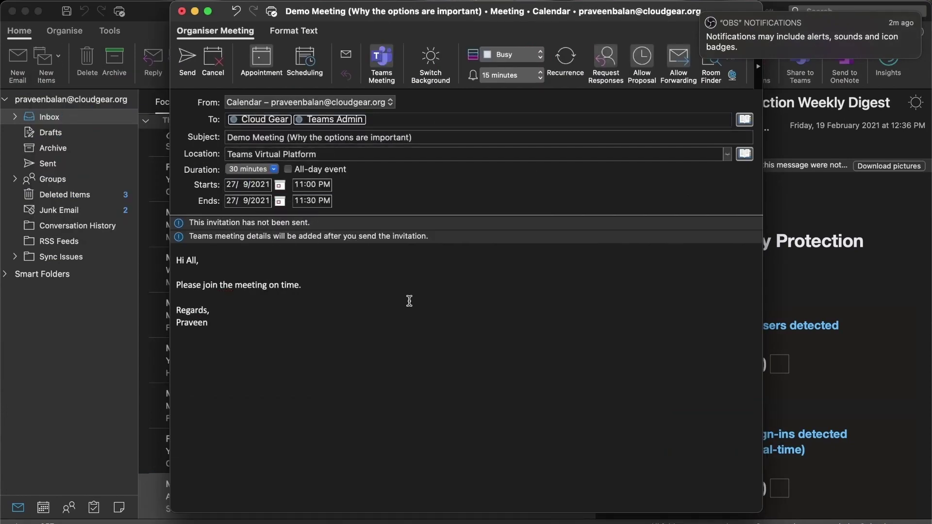
left_click(185, 57)
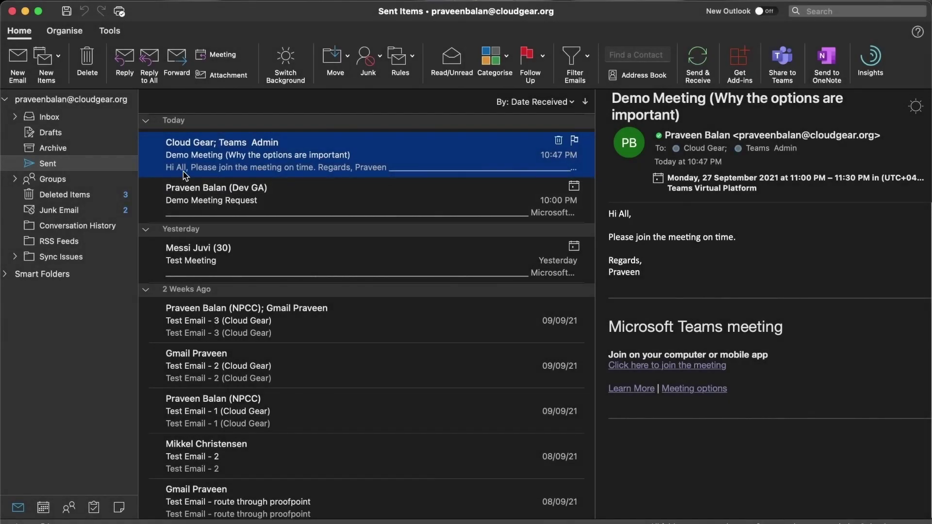
- Open the sent Demo Meeting invitation, and switch to the Microsoft Teams calendar
double_click(187, 158)
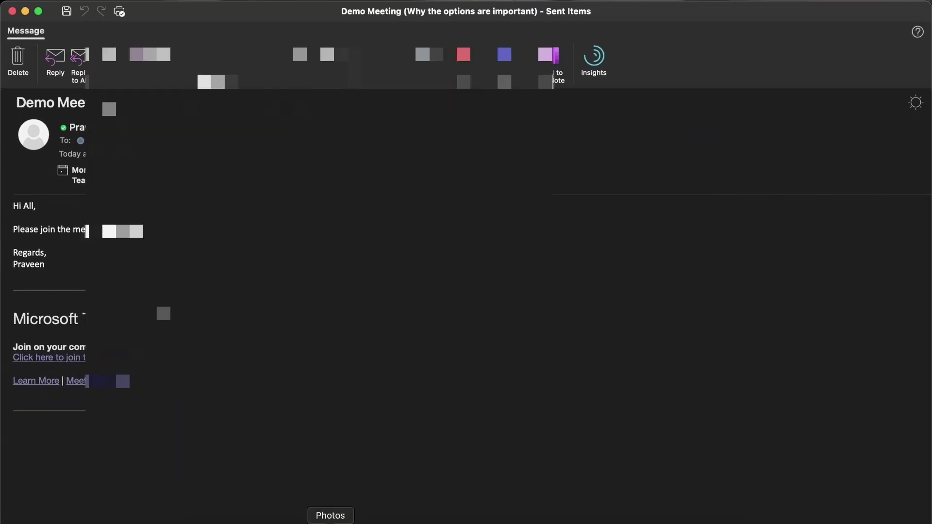
left_click(340, 507)
left_click(22, 159)
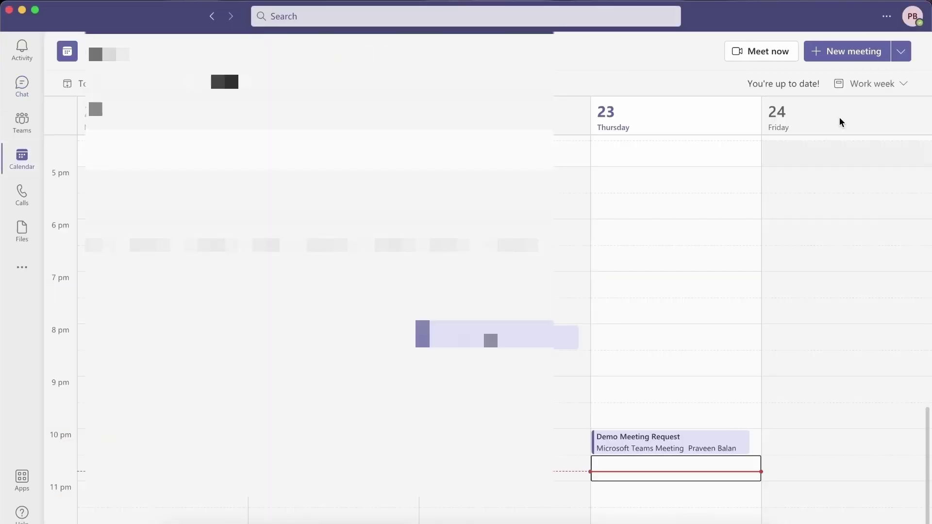
- Show the calendar week starting 27 September and open the Demo Meeting at 11 pm on Monday for editing
left_click(147, 84)
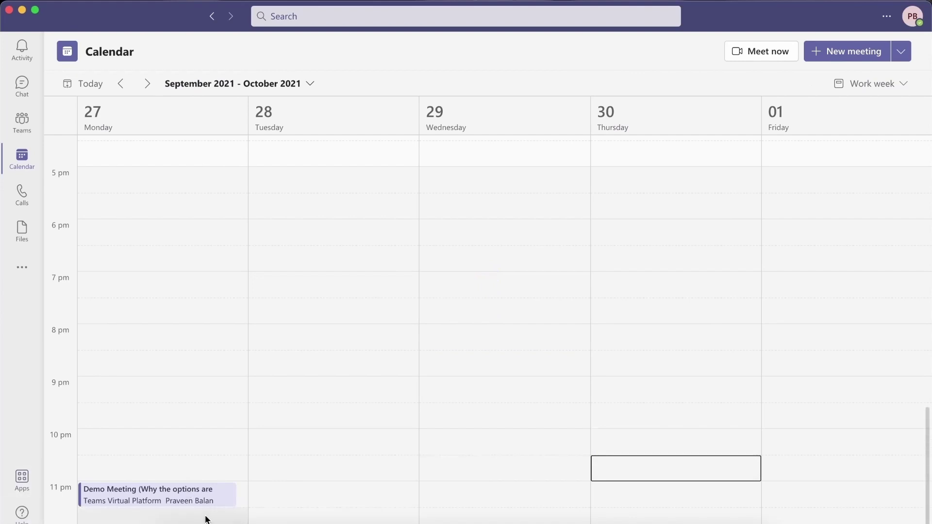
left_click(163, 506)
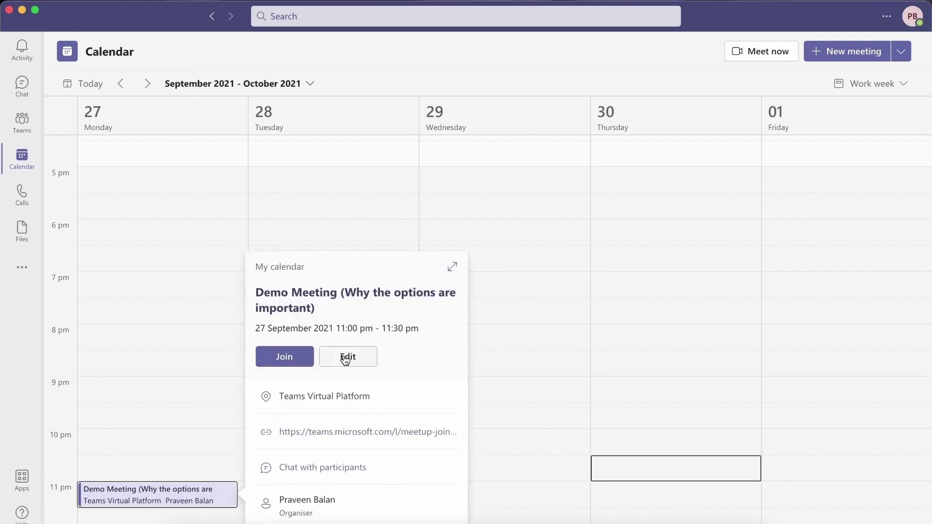
left_click(345, 358)
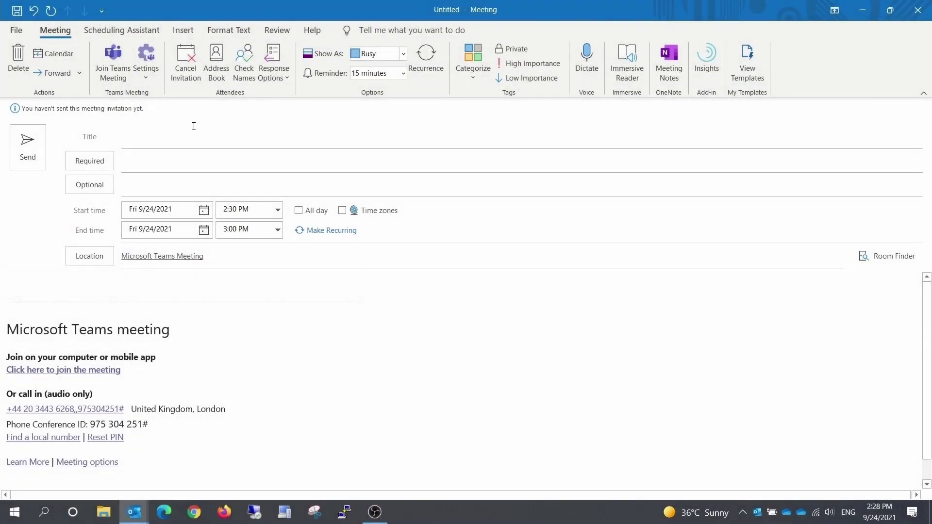
- Open the untitled Outlook meeting's Teams meeting options, review the choices for bypassing the lobby and for presenting, and save
left_click(147, 71)
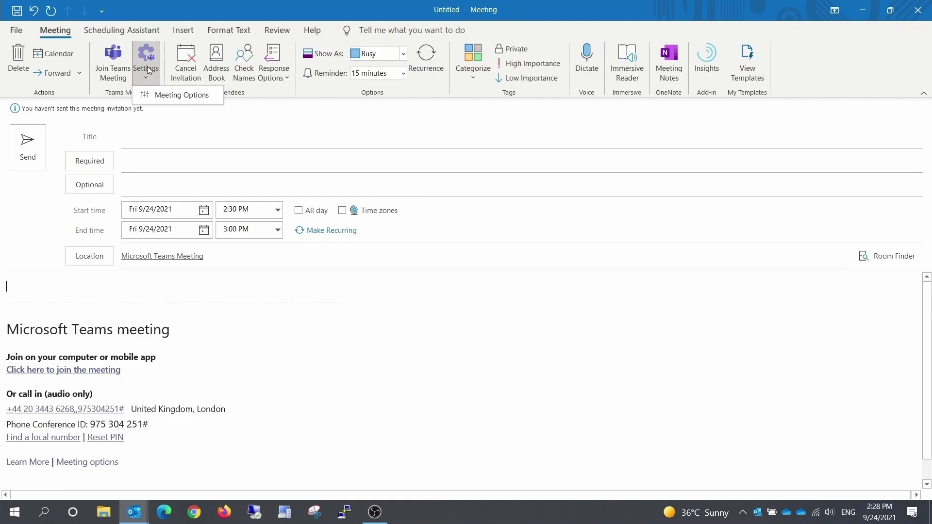
left_click(233, 141)
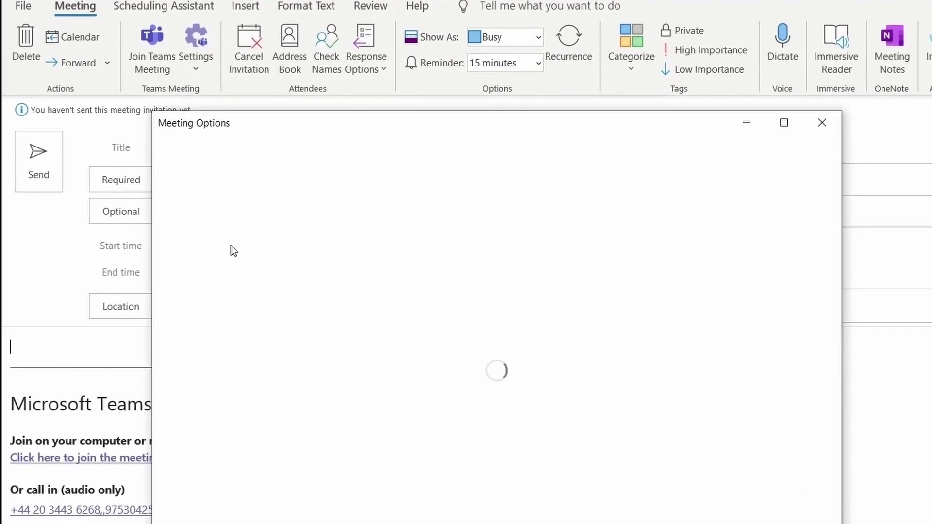
left_click(536, 195)
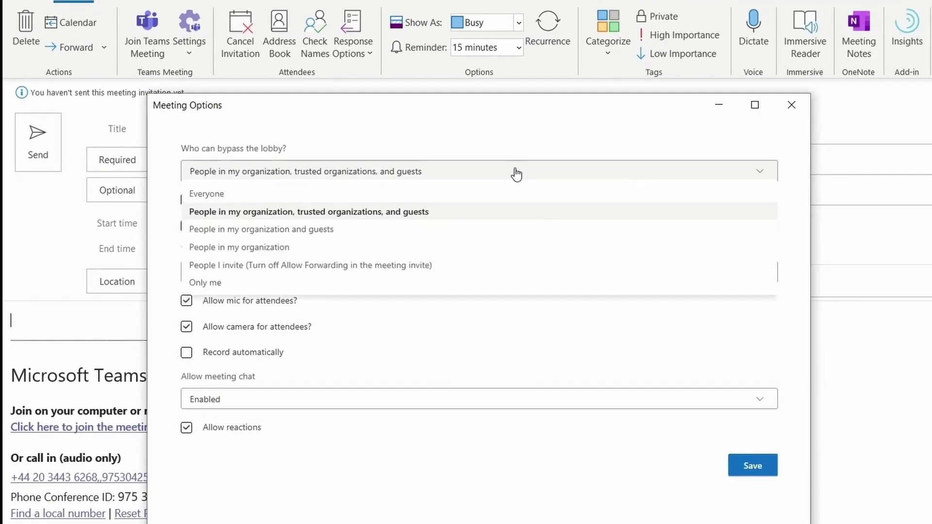
left_click(526, 117)
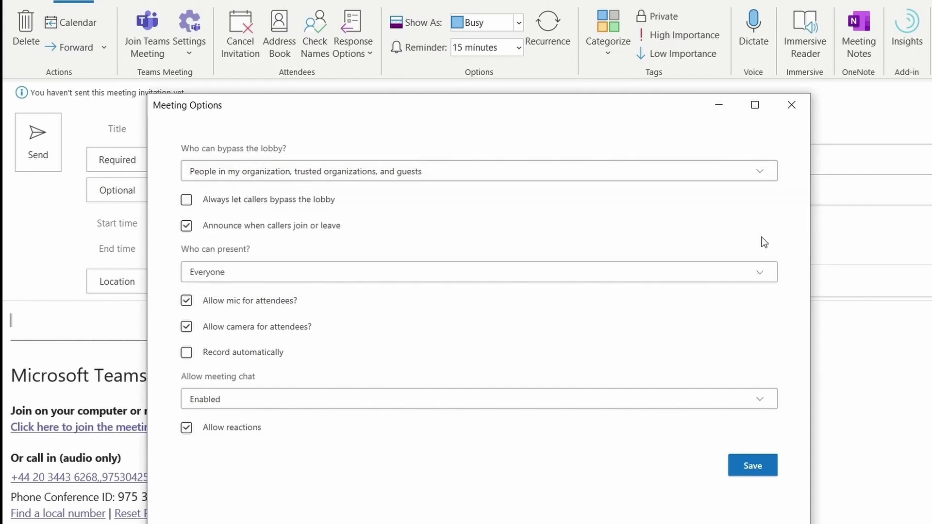
left_click(380, 272)
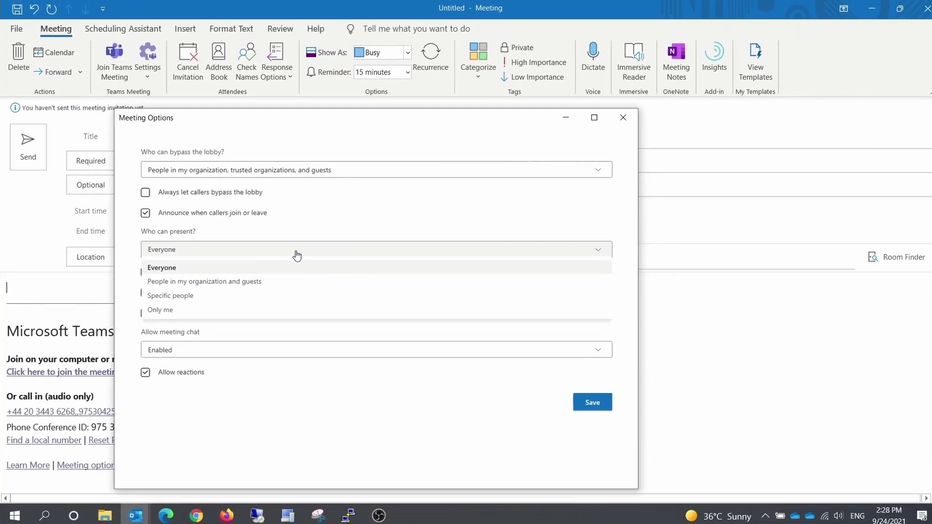
key("Escape")
left_click(589, 403)
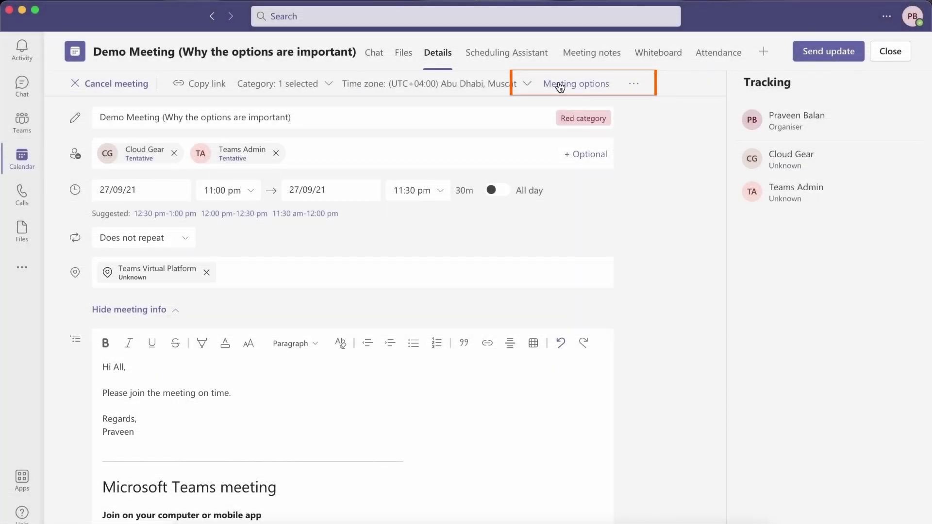
- Open the Demo Meeting's meeting options in Teams and let People in my organization and guests bypass the lobby
left_click(559, 86)
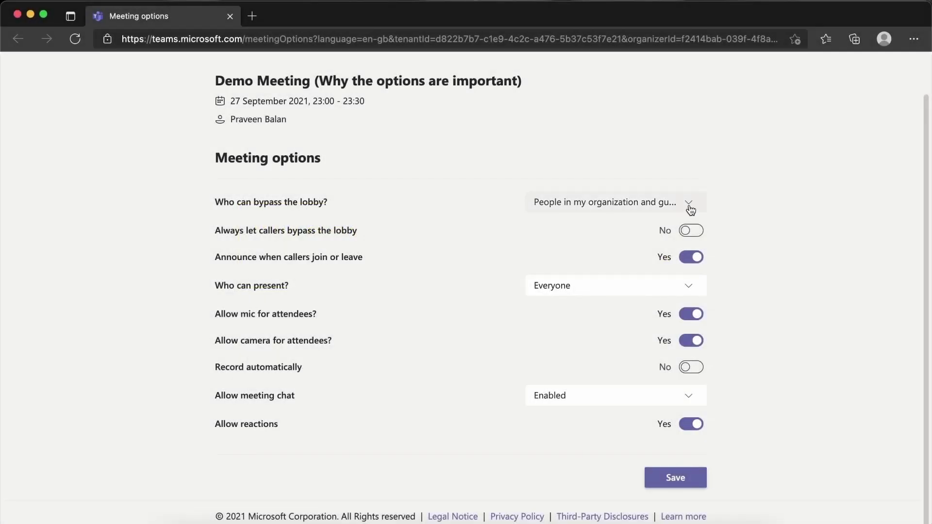
left_click(690, 206)
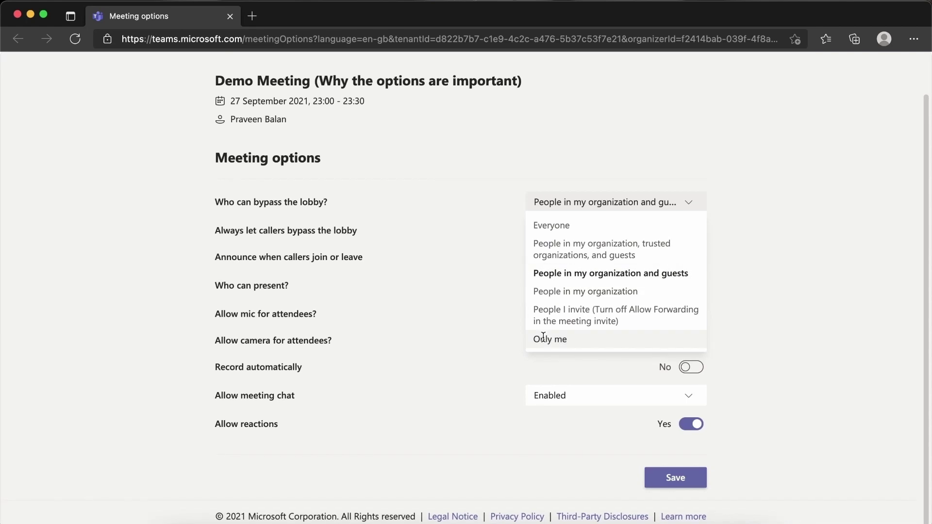
left_click(622, 278)
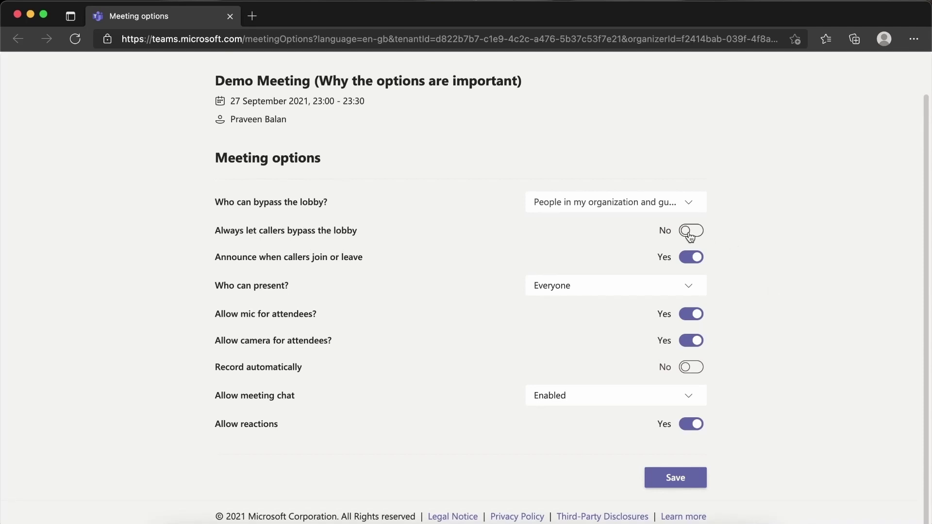
left_click(695, 261)
left_click(696, 263)
scroll(786, 320, "down", 2)
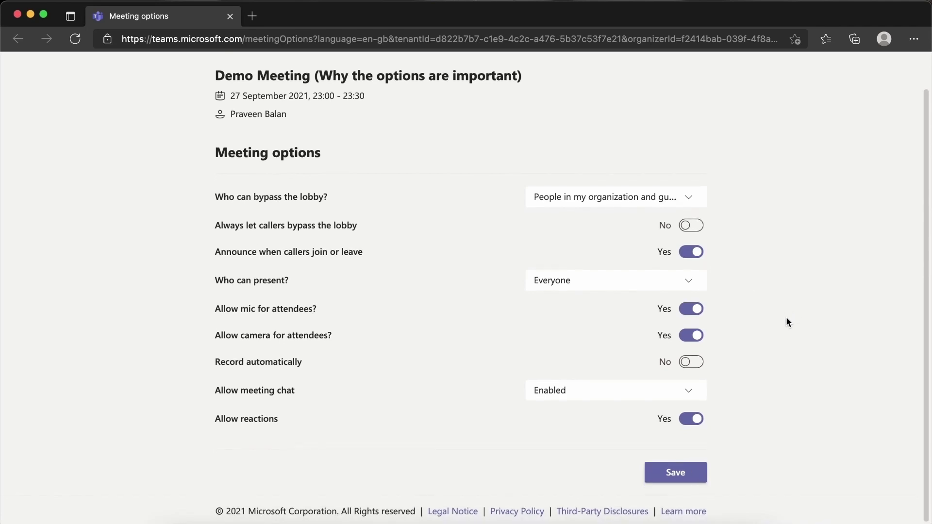
left_click_drag(215, 286, 259, 289)
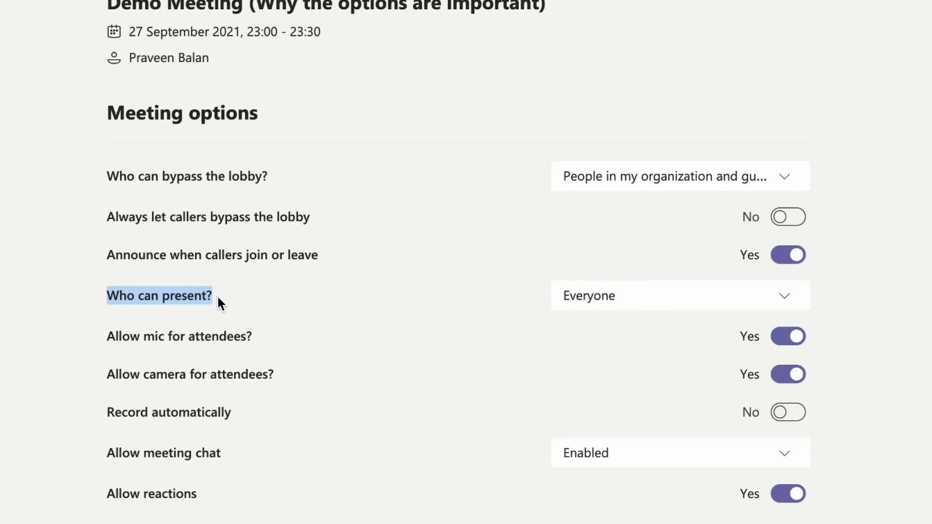
left_click(417, 305)
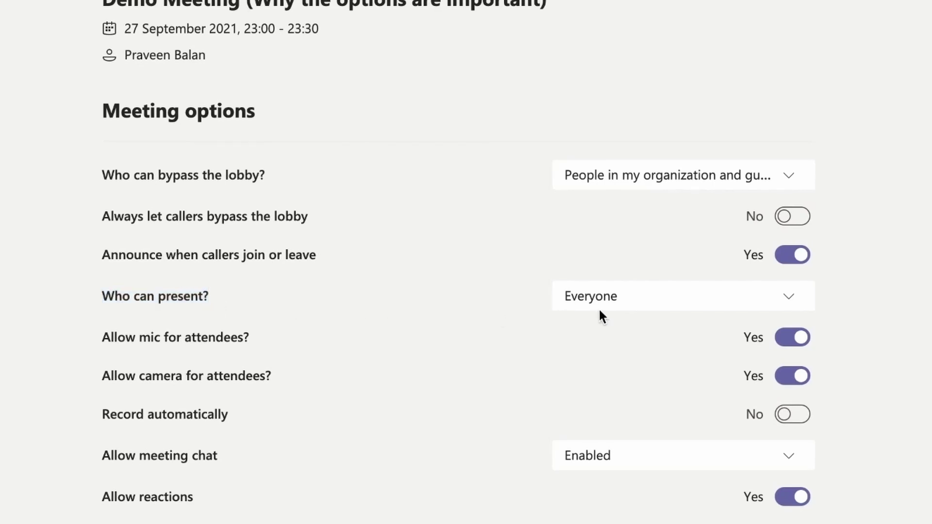
- Limit presenting to Specific people and choose Cloud Gear as the presenter
left_click(783, 307)
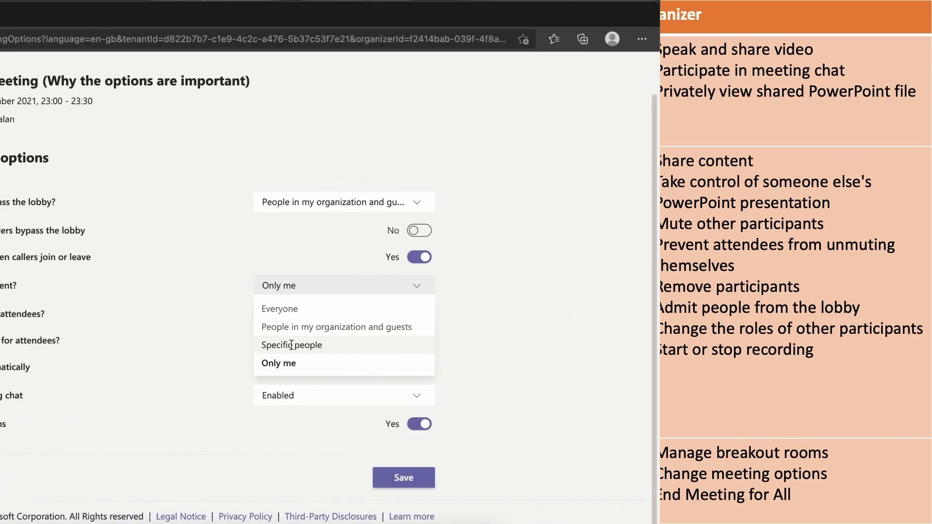
left_click(563, 343)
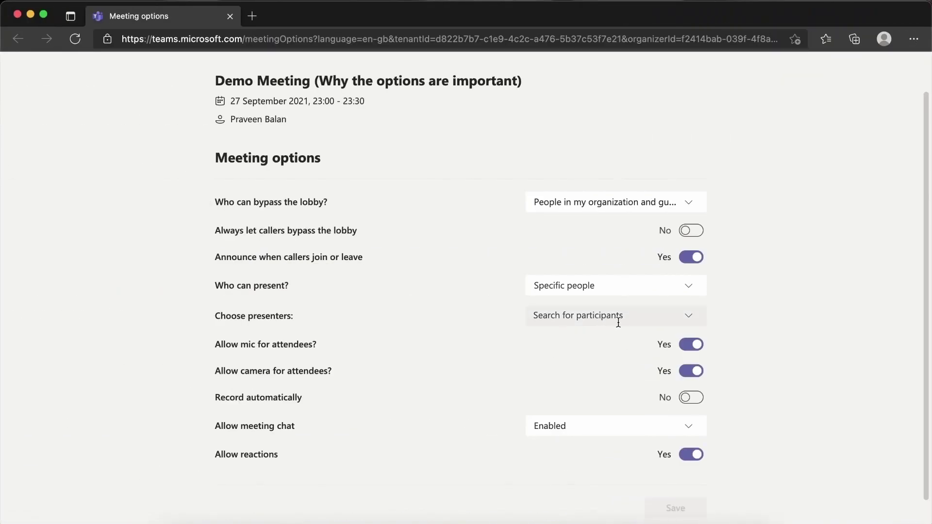
left_click(686, 318)
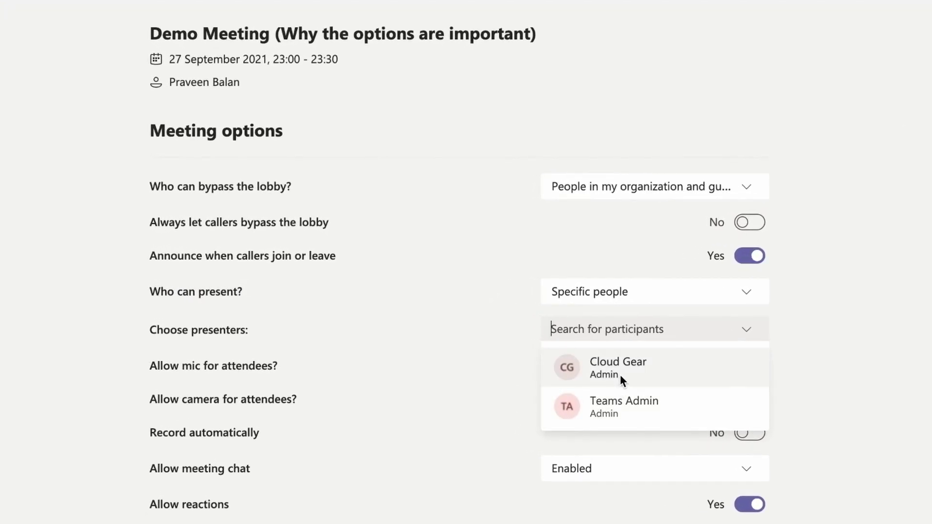
left_click(619, 374)
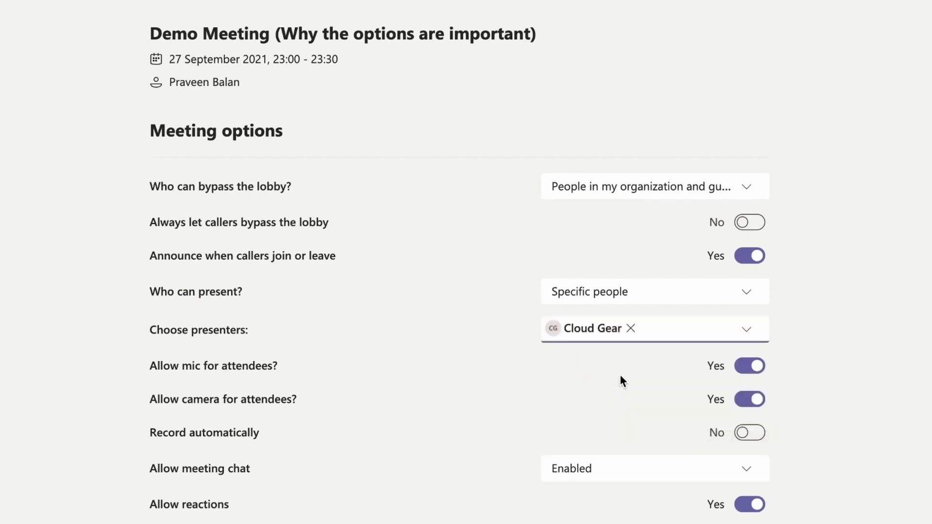
left_click(875, 360)
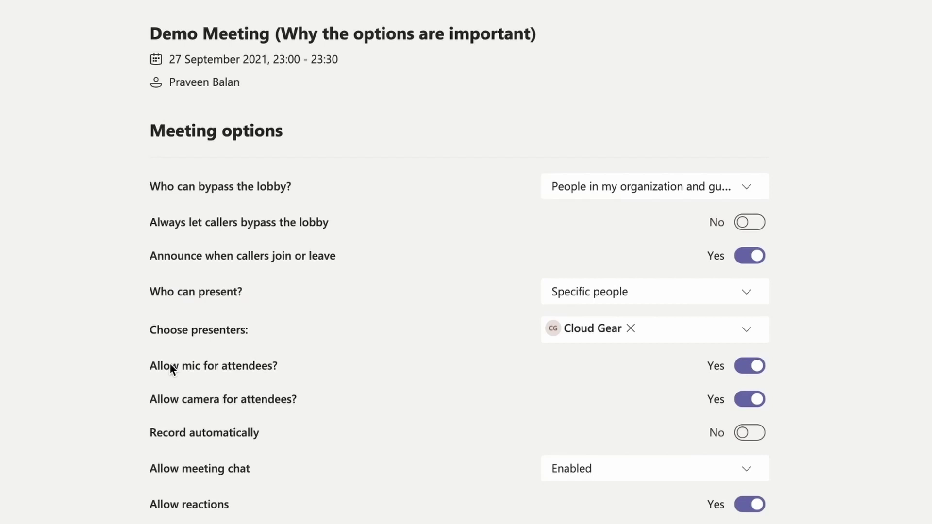
- Disallow the microphone for attendees, and turn their camera permission off and back on
left_click(756, 373)
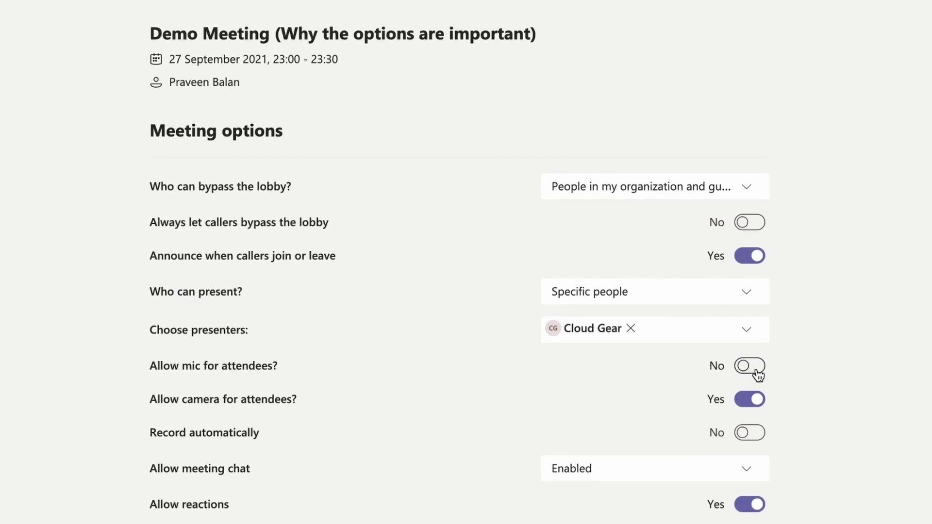
left_click(758, 410)
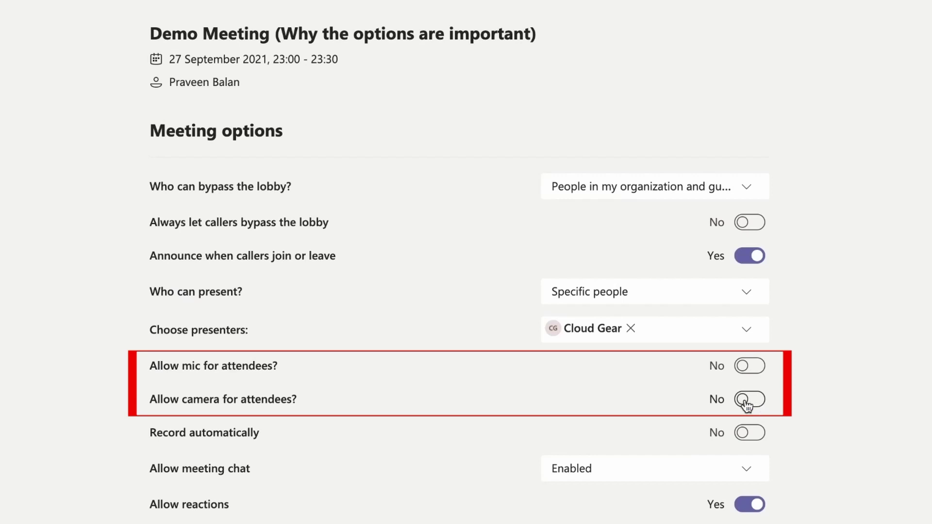
left_click(748, 408)
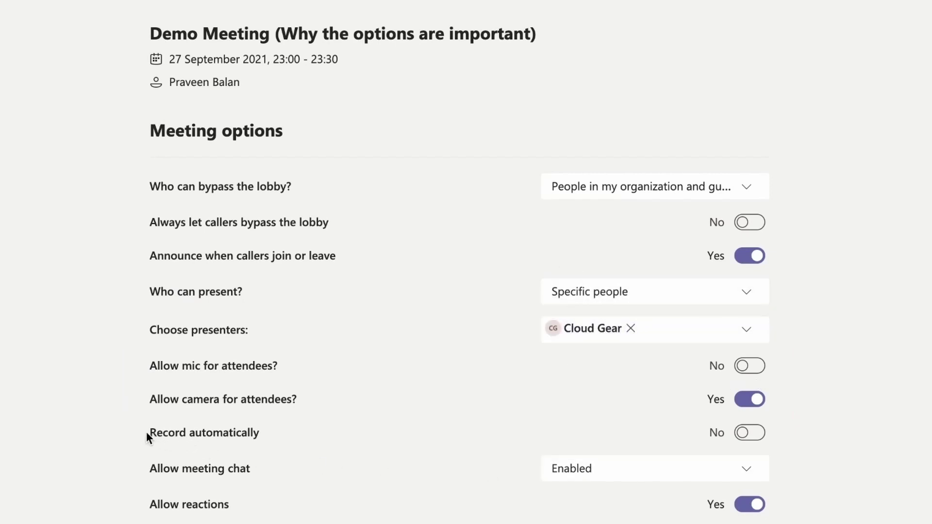
- Turn on automatic recording for the Demo Meeting
left_click_drag(150, 432, 229, 432)
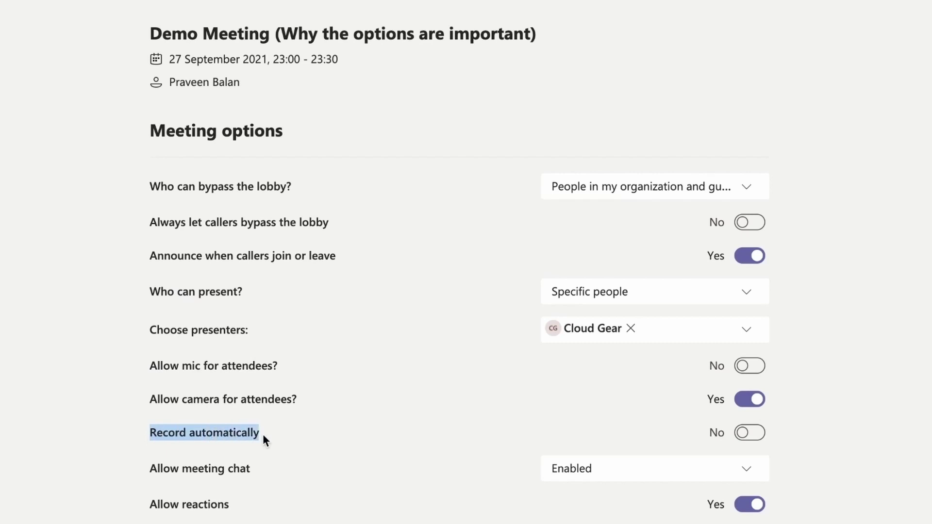
left_click(749, 432)
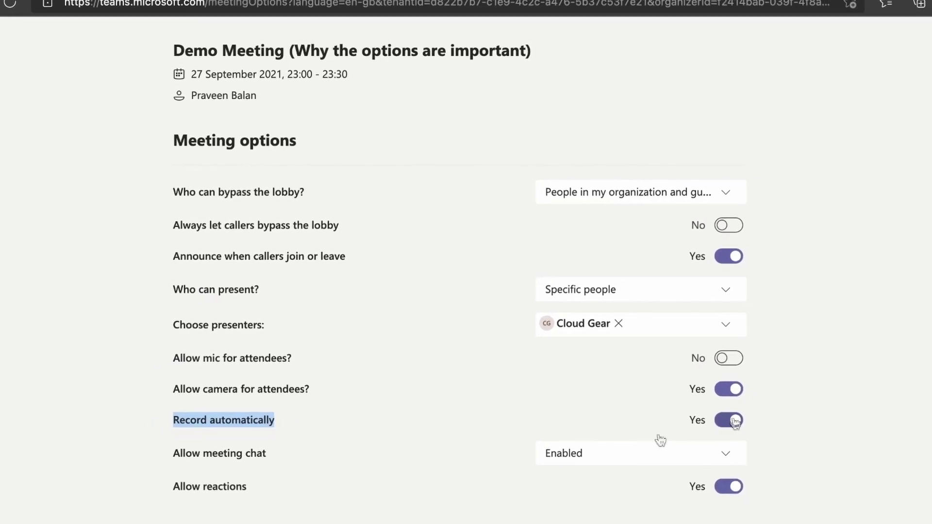
left_click(333, 434)
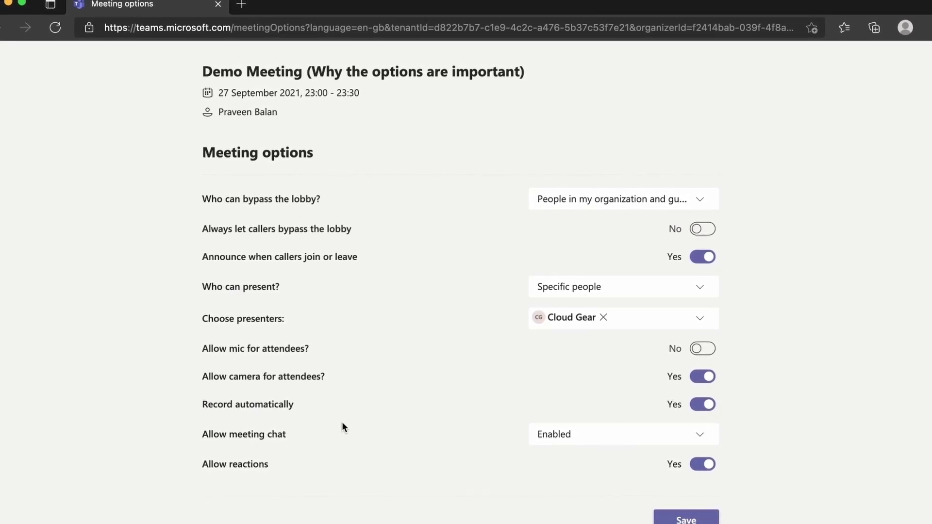
- Restrict the meeting chat to In-meeting only
left_click(646, 437)
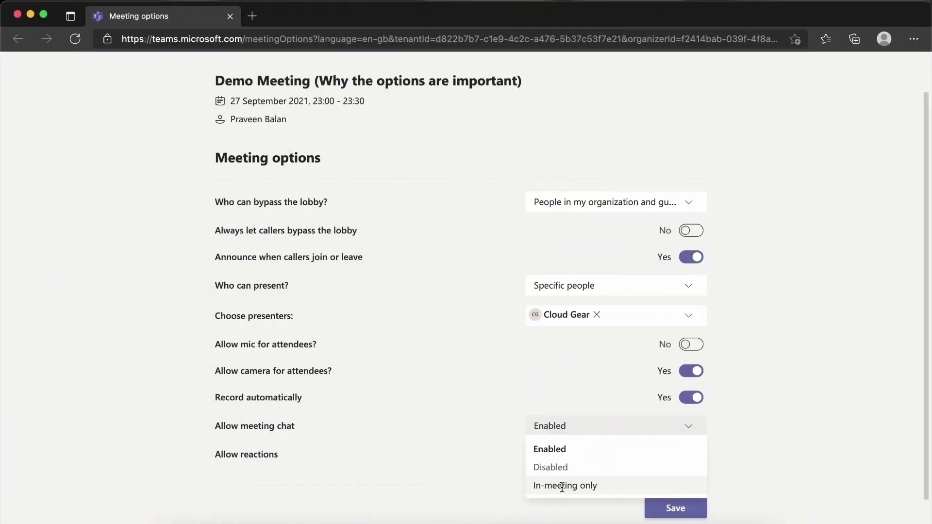
left_click(561, 486)
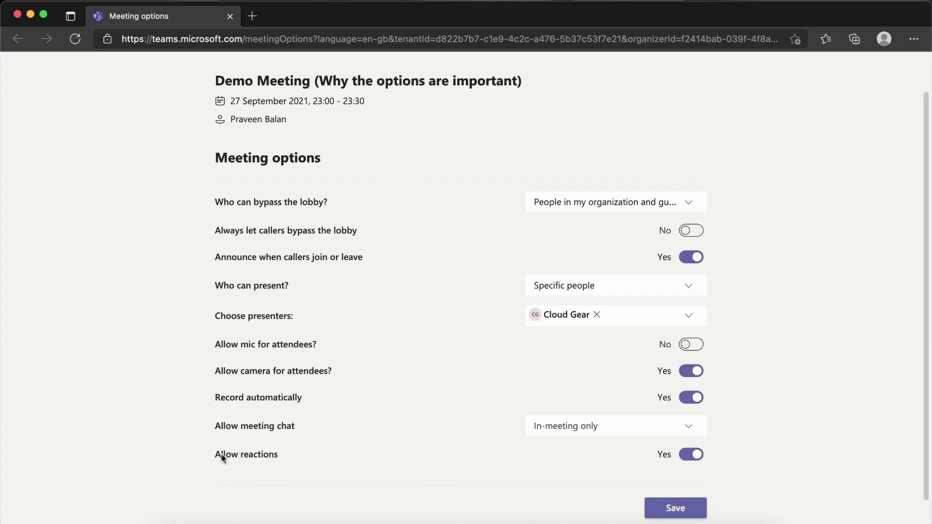
left_click_drag(218, 453, 280, 454)
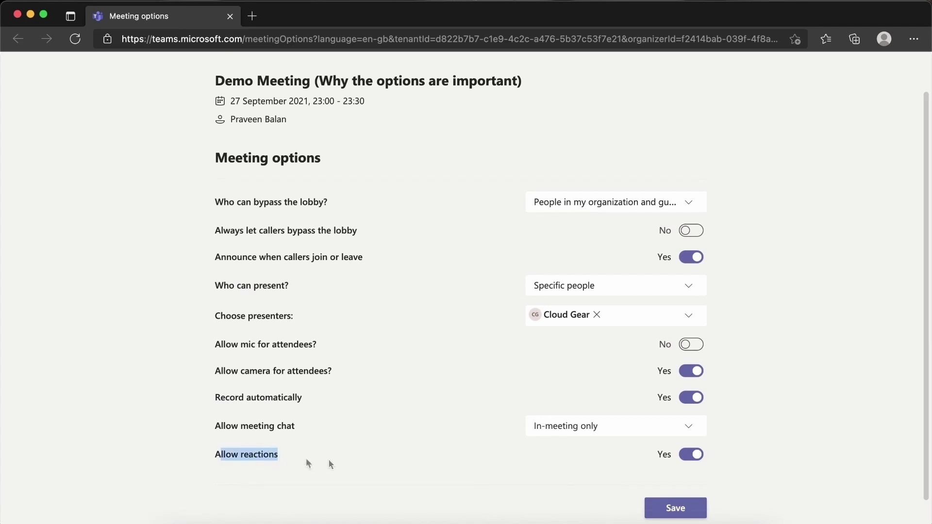
left_click(359, 460)
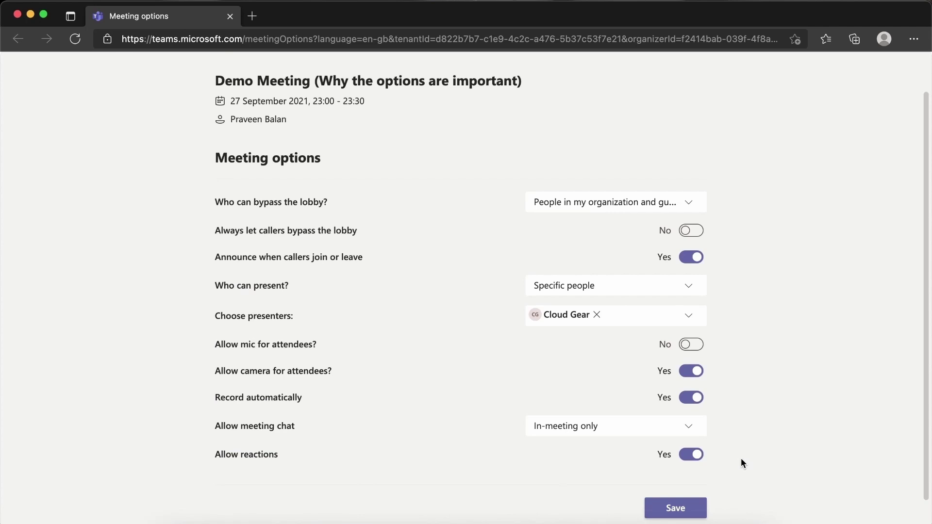
- Save the meeting options configured for the Demo Meeting
left_click(685, 512)
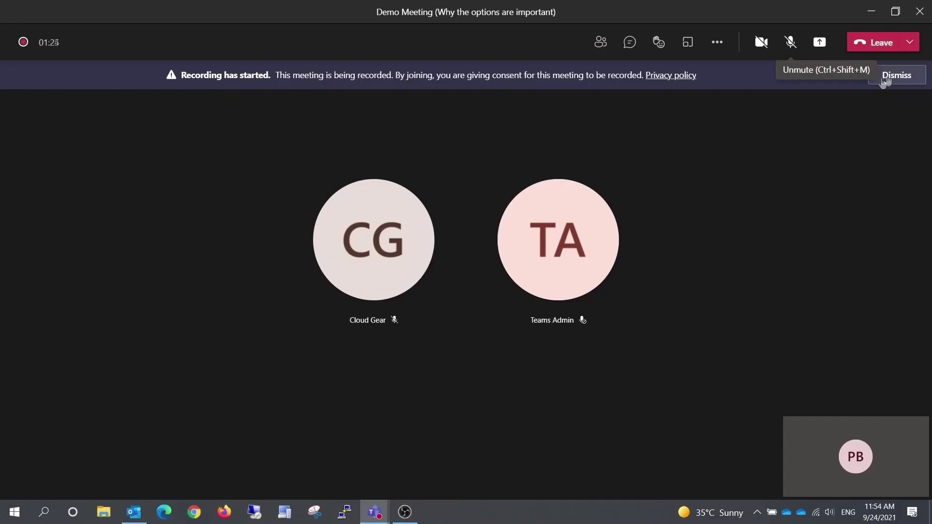
- In the running Teams meeting, dismiss the recording notice and examine the participant roles and the actions available for Teams Admin
left_click(884, 77)
left_click(600, 42)
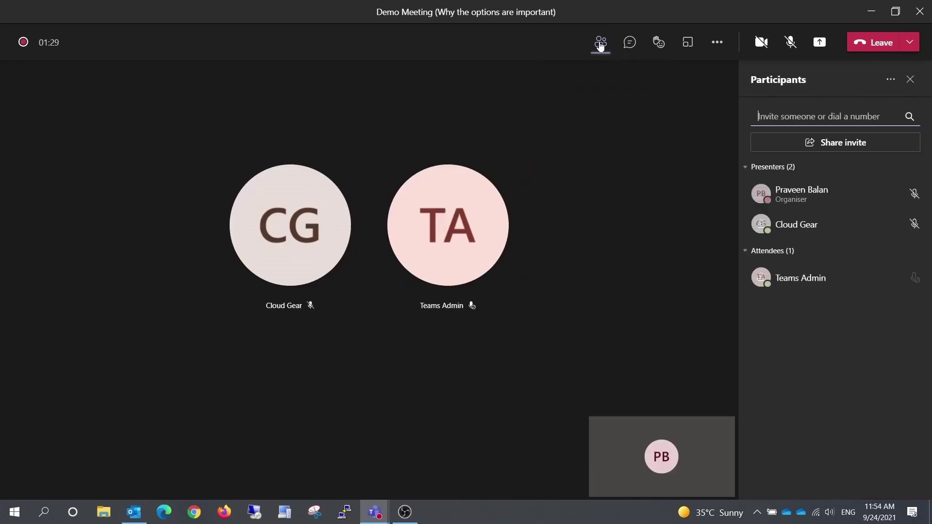
mouse_move(772, 286)
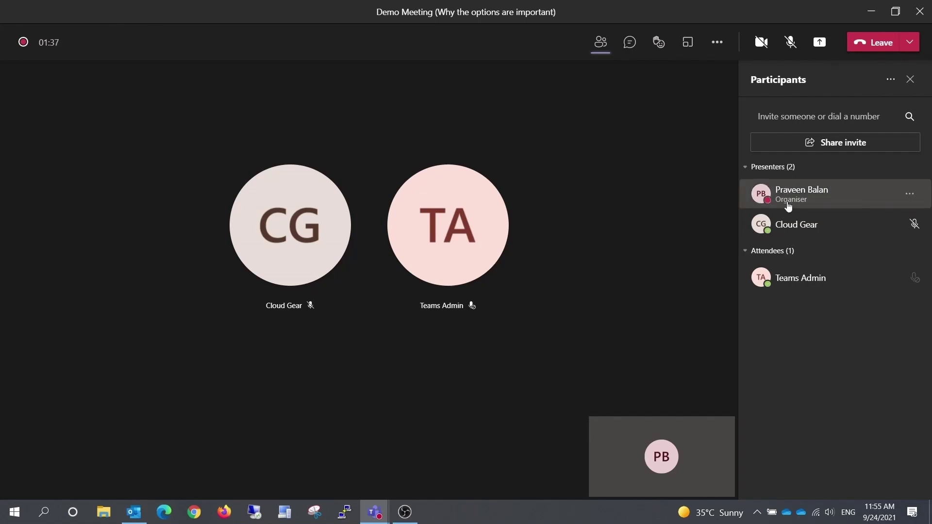
left_click(910, 279)
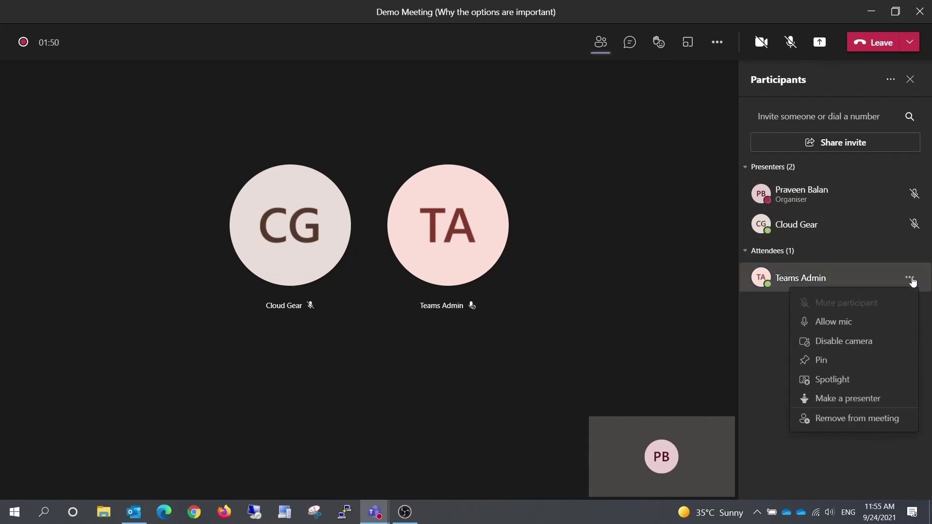
left_click(825, 328)
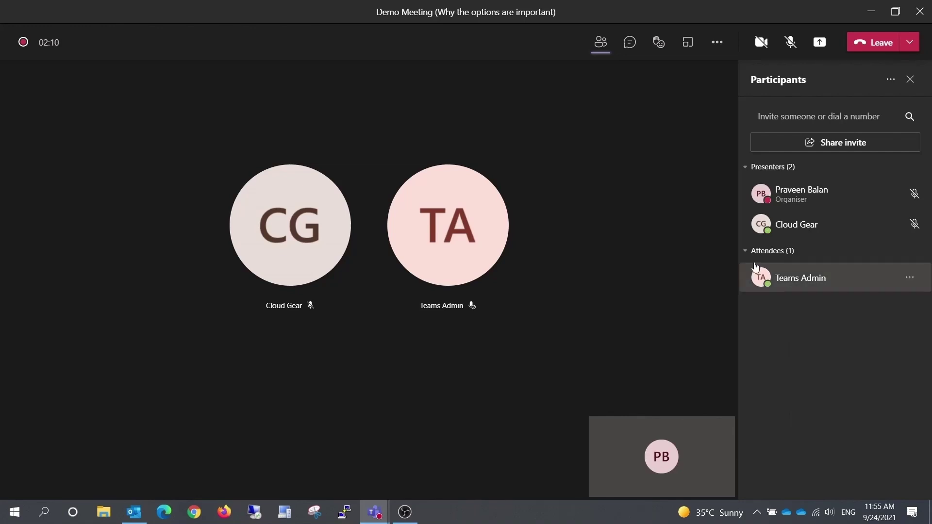
- Remove Cloud Gear as a chosen presenter, set who can present to Only me, and save the meeting options
left_click(717, 44)
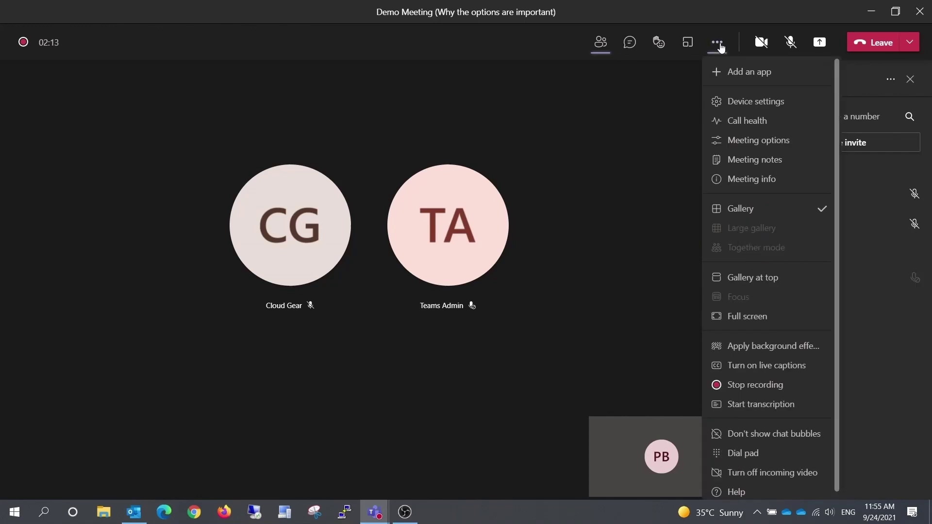
left_click(760, 140)
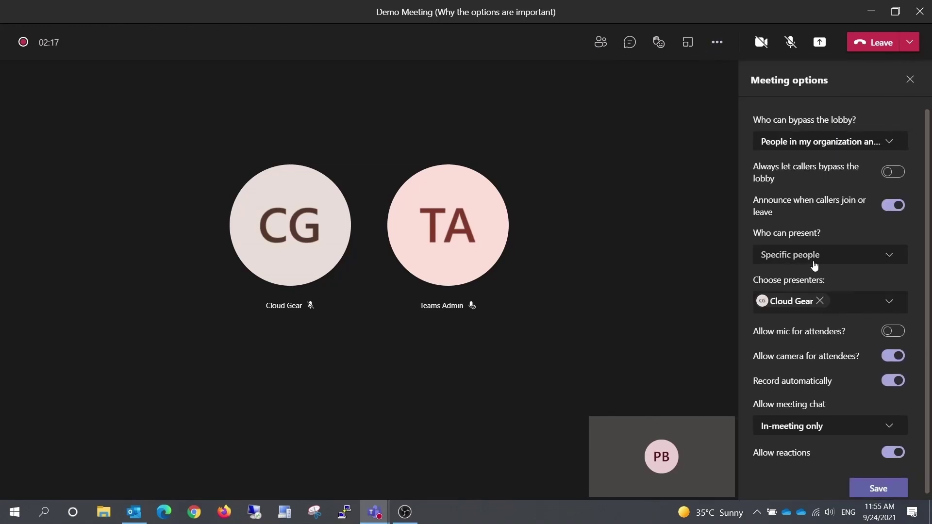
left_click(820, 302)
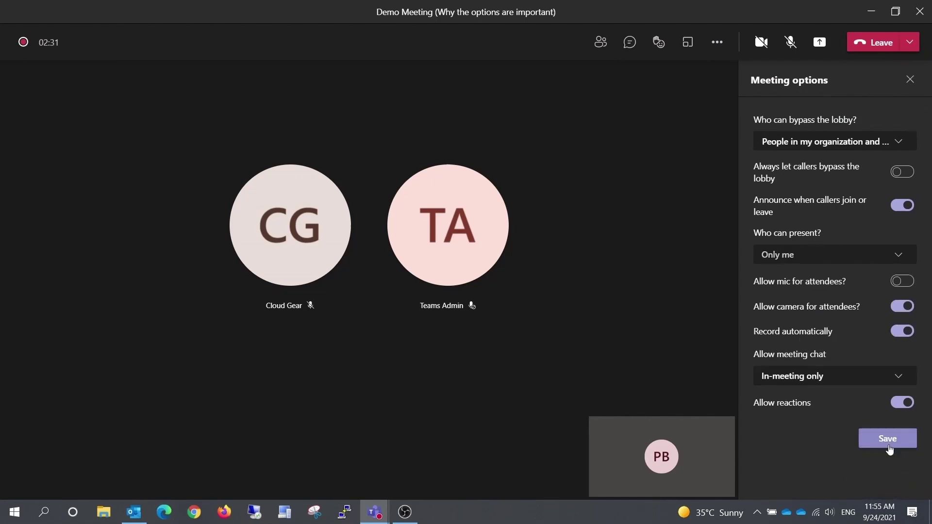
left_click(888, 440)
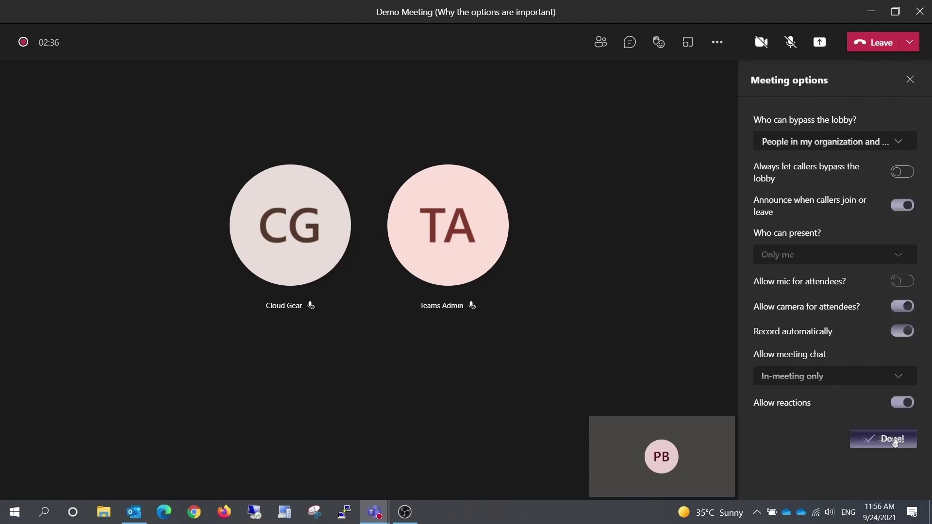
left_click(910, 80)
- Examine the participants list and the actions available for the attendee Cloud Gear
left_click(600, 42)
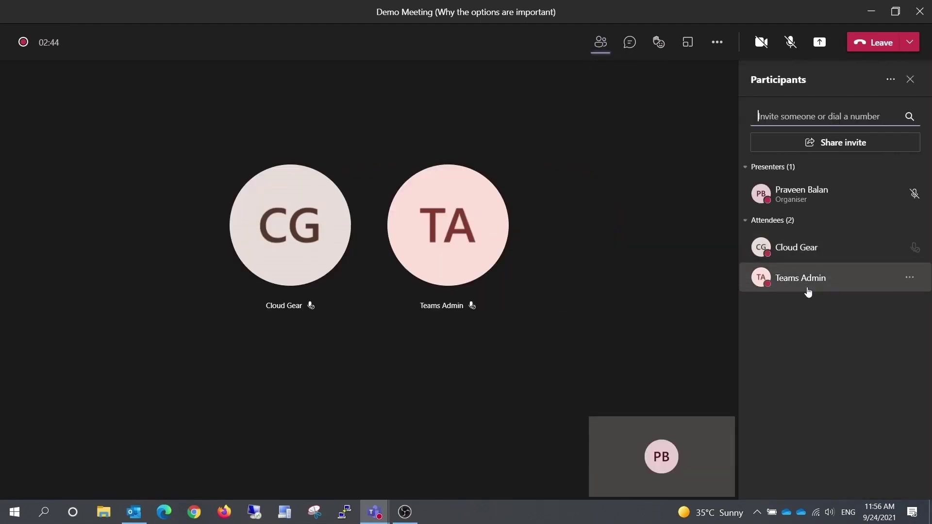
left_click(912, 248)
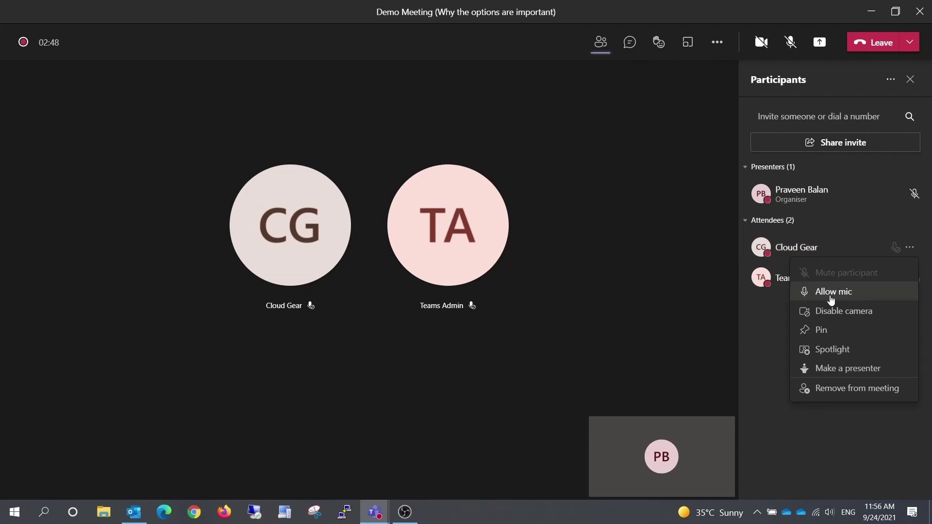
left_click(770, 350)
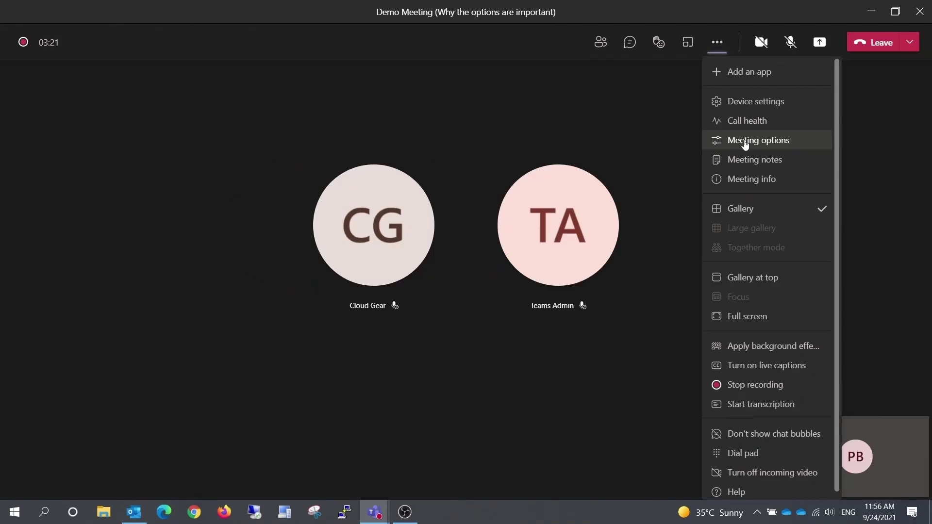
- Set who can present to Specific people with Teams Admin as the presenter, and save the meeting options
left_click(744, 144)
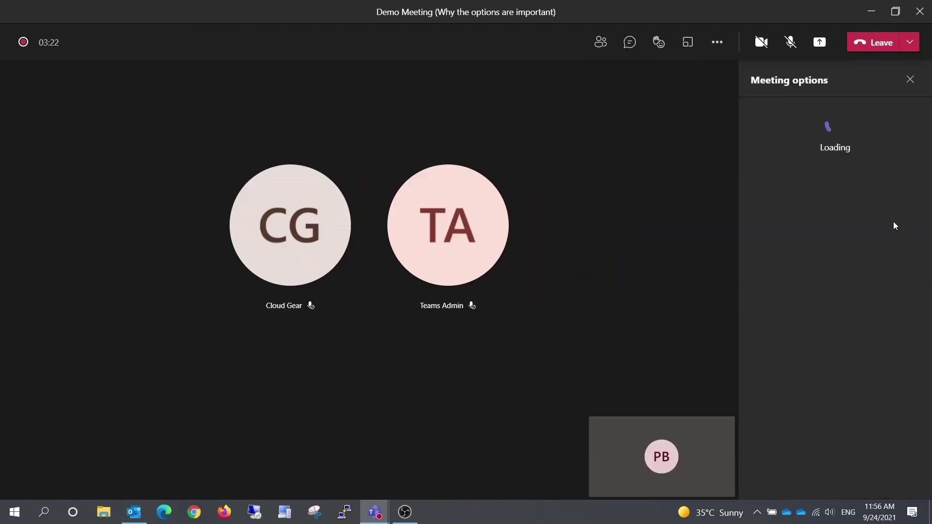
left_click(800, 359)
left_click(882, 494)
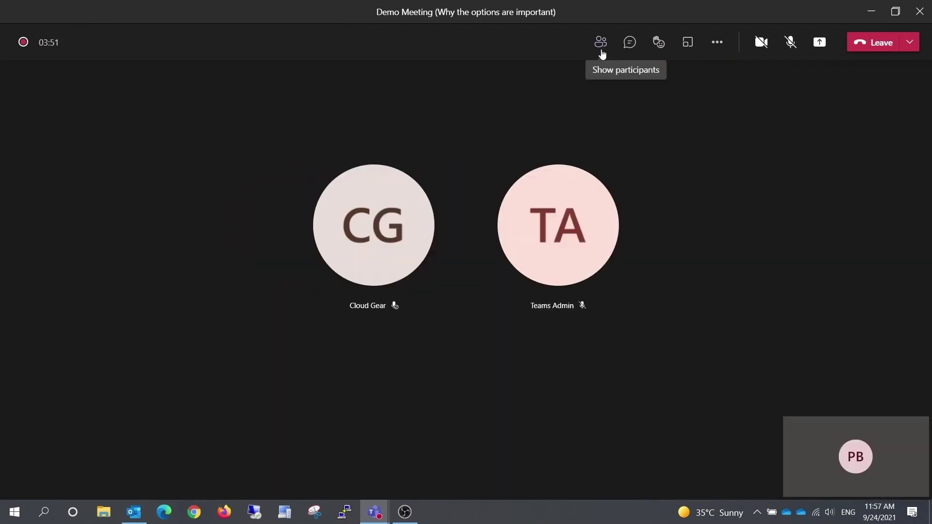
- Try to make the attendee Cloud Gear a presenter from the participants list
left_click(600, 44)
left_click(909, 278)
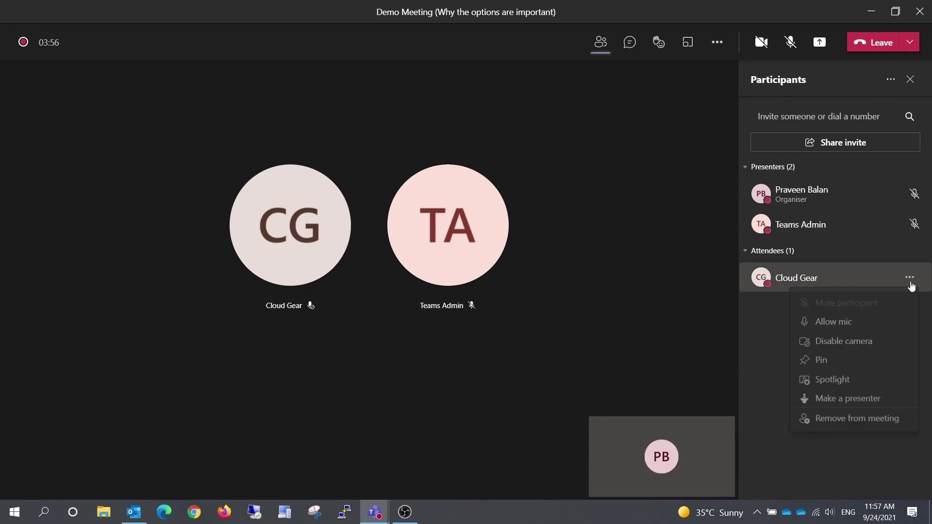
left_click(845, 398)
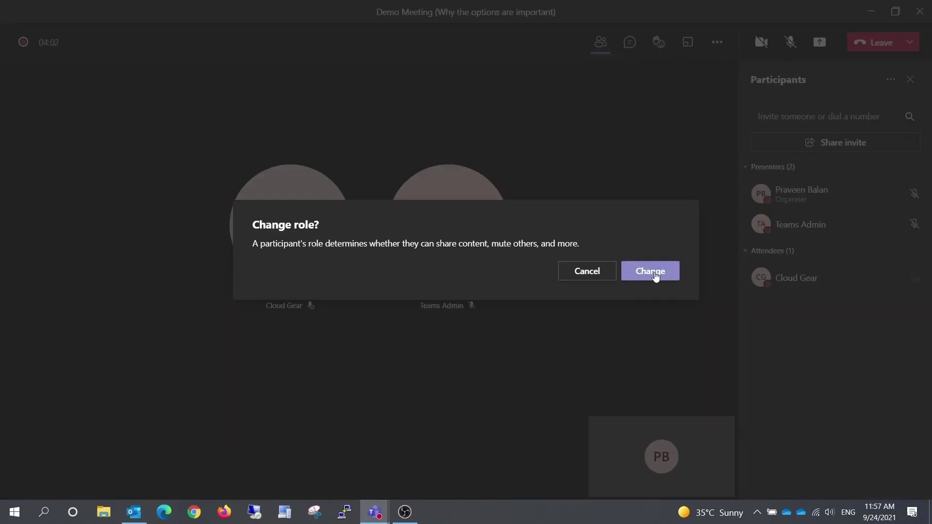
- Mute everyone else in the meeting, and lock the meeting
left_click(891, 79)
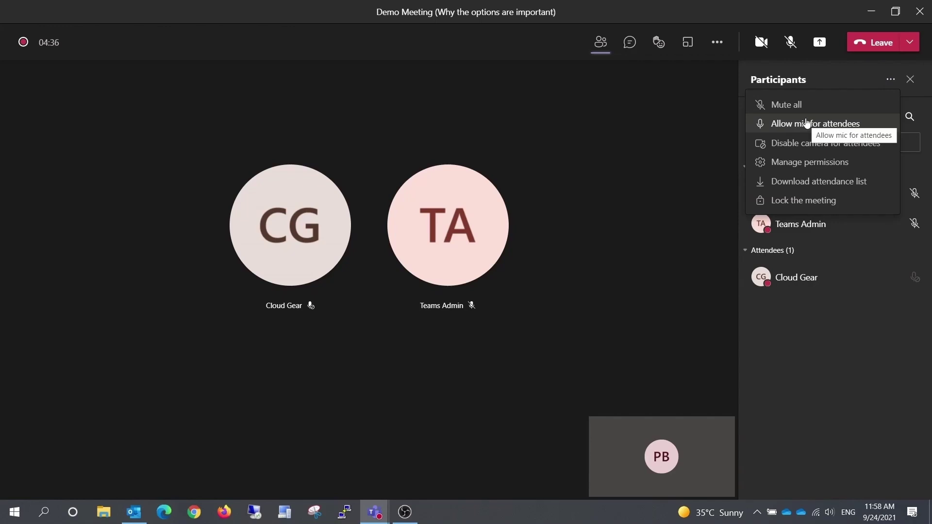
left_click(779, 106)
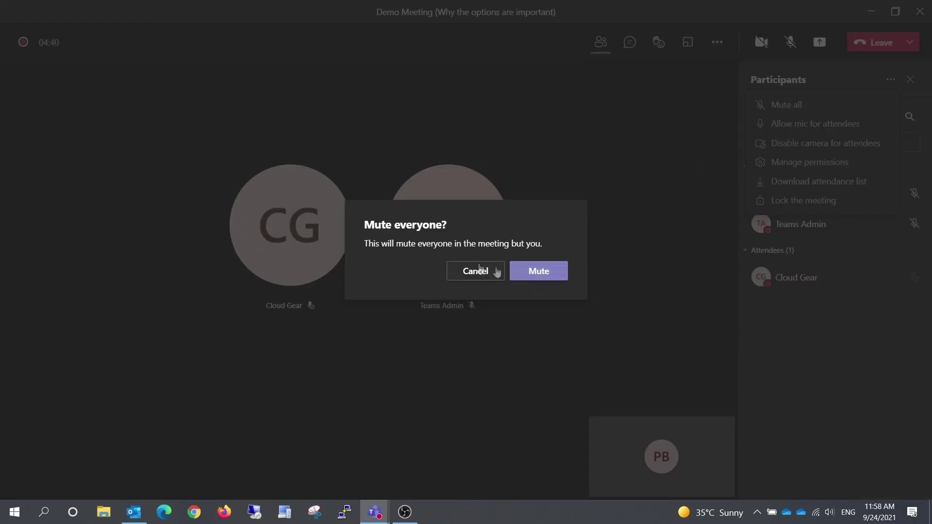
left_click(542, 274)
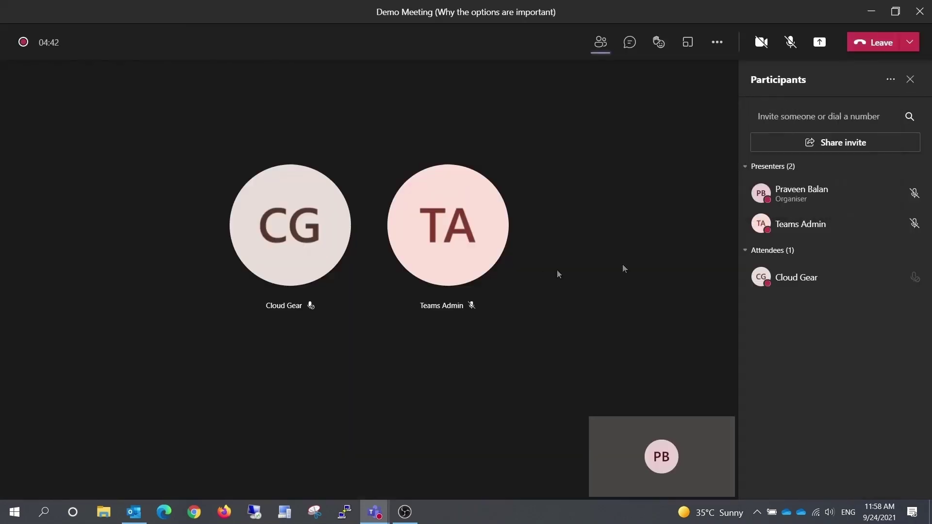
left_click(888, 80)
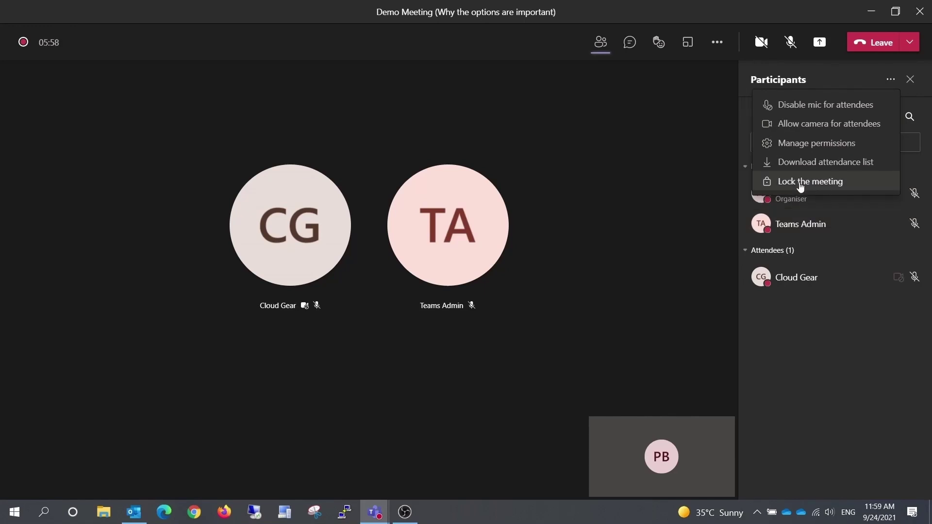
left_click(799, 183)
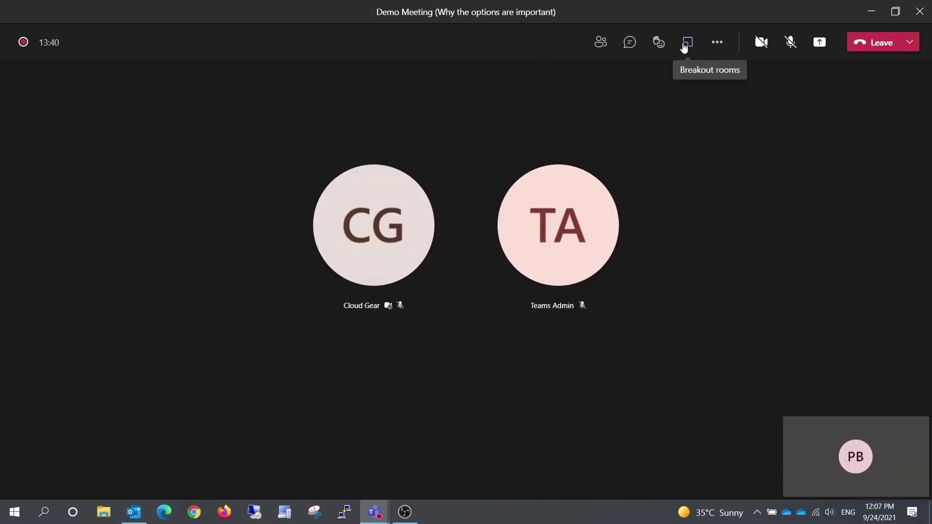
- Disallow reactions in the meeting options and save, and raise and lower the organiser's hand
left_click(660, 46)
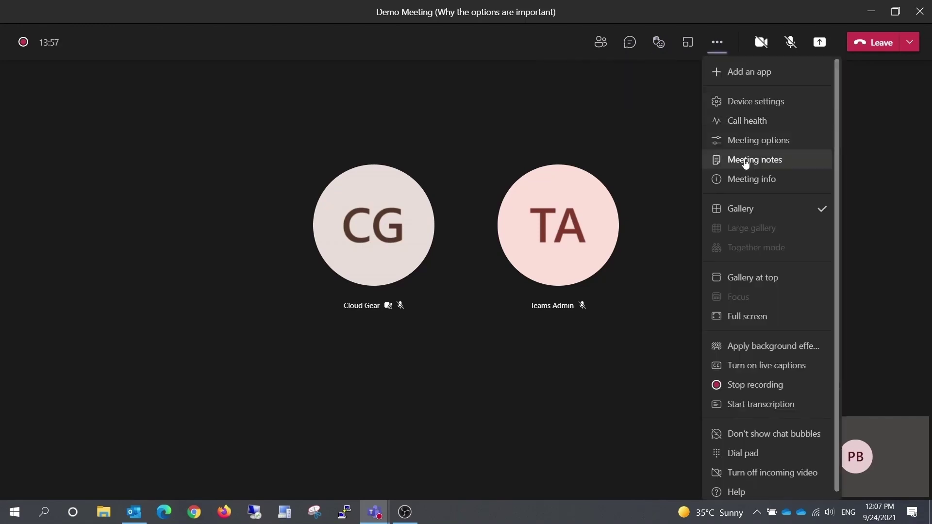
left_click(718, 140)
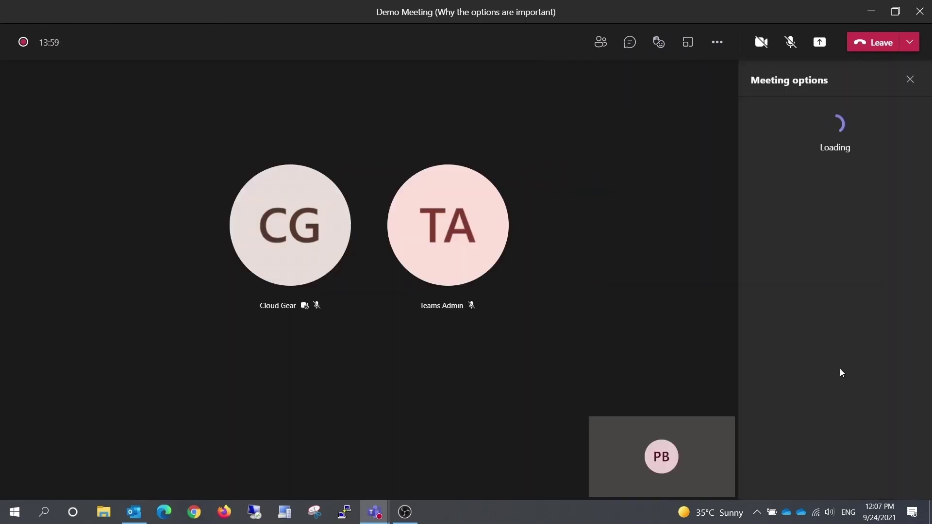
left_click(880, 488)
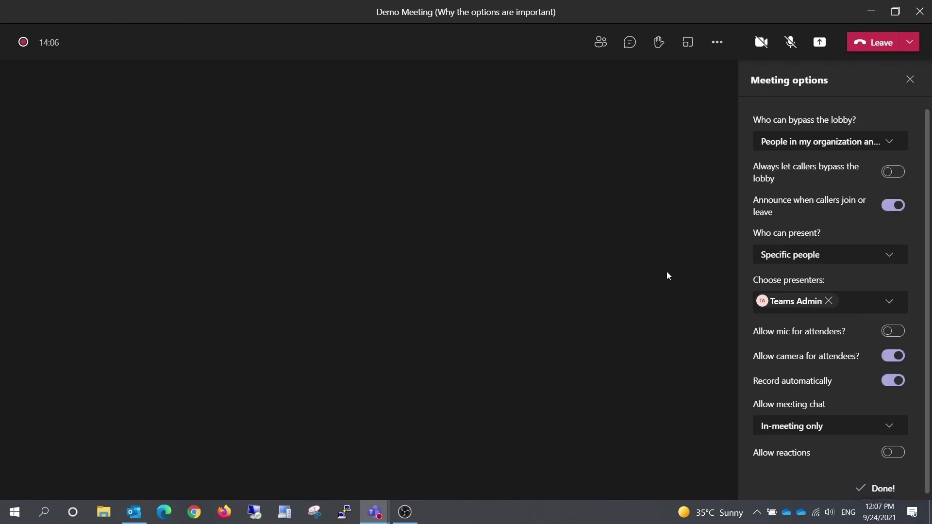
left_click(659, 44)
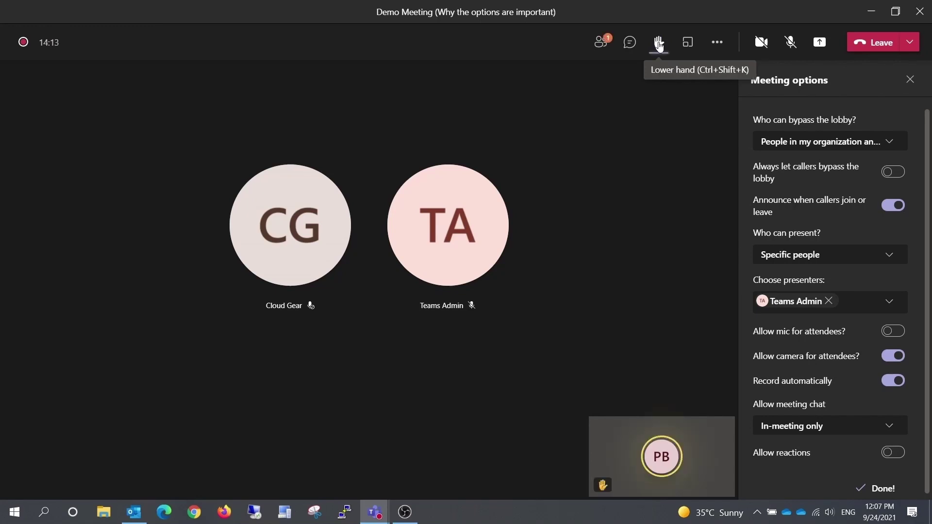
left_click(658, 44)
- Post a meeting chat message saying chats are disabled until the presentation ends, questions should be held, and a Q&A session follows
left_click(629, 43)
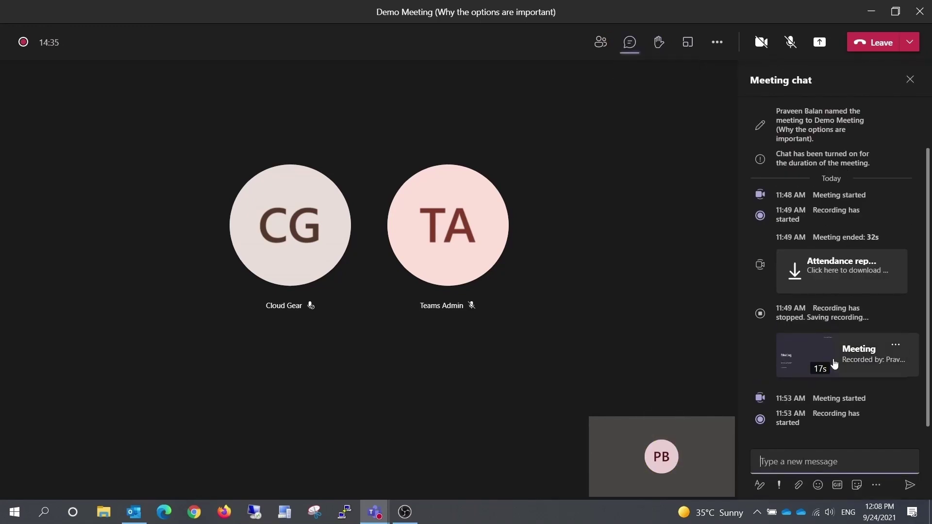
type("Hi, I am disabling chats until the presentation end, please hold your questions until then to ensure we conduct a smooth sessionb")
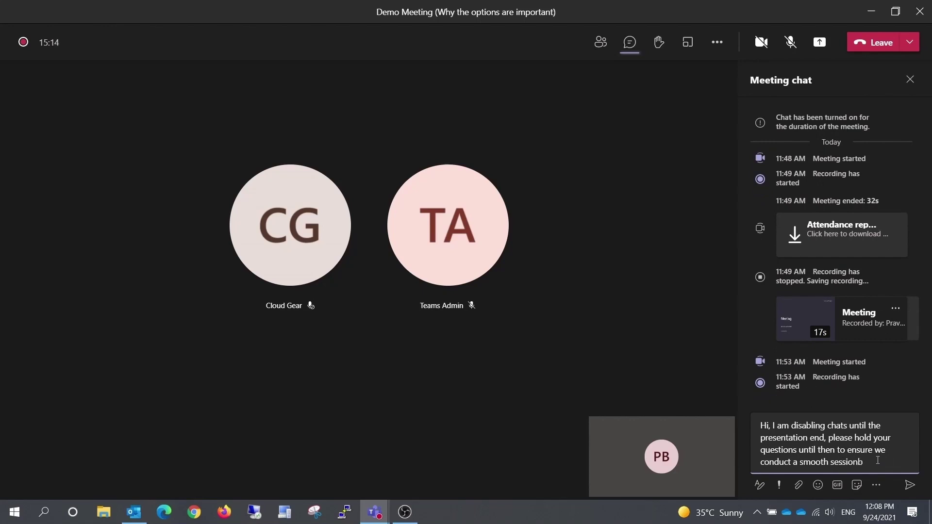
key("BackSpace")
type(". We will have A&A session post the presentation")
- Set Allow meeting chat to Disabled, save the meeting options, and check the meeting chat
left_click(717, 42)
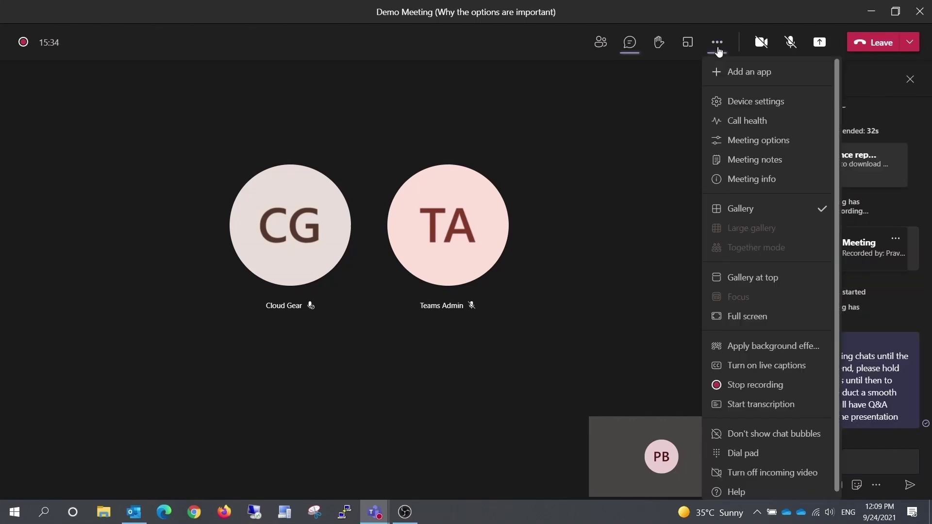
left_click(754, 139)
left_click(830, 422)
left_click(786, 462)
left_click(873, 483)
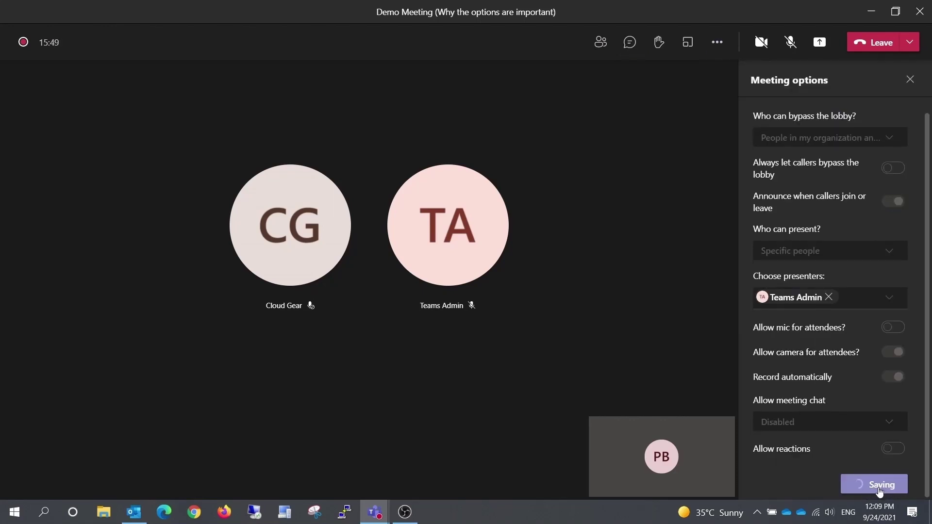
left_click(909, 79)
left_click(629, 42)
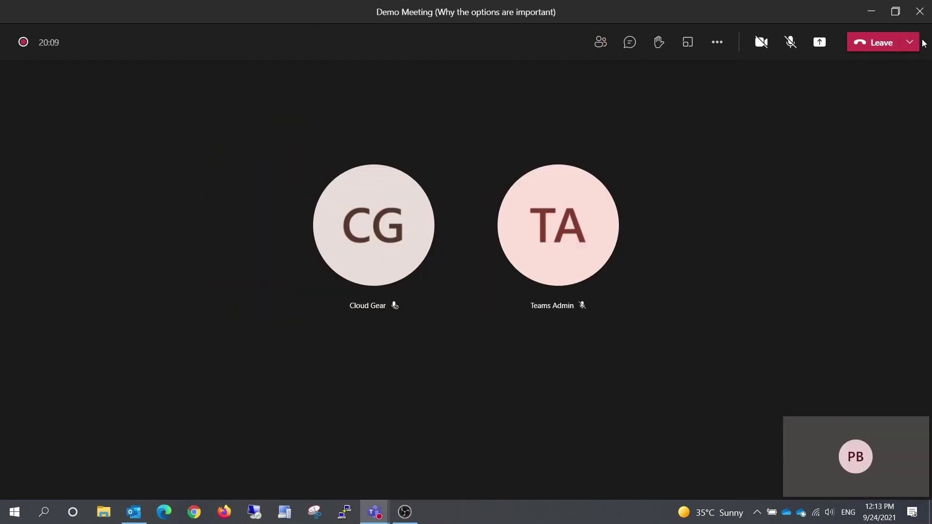
left_click(909, 44)
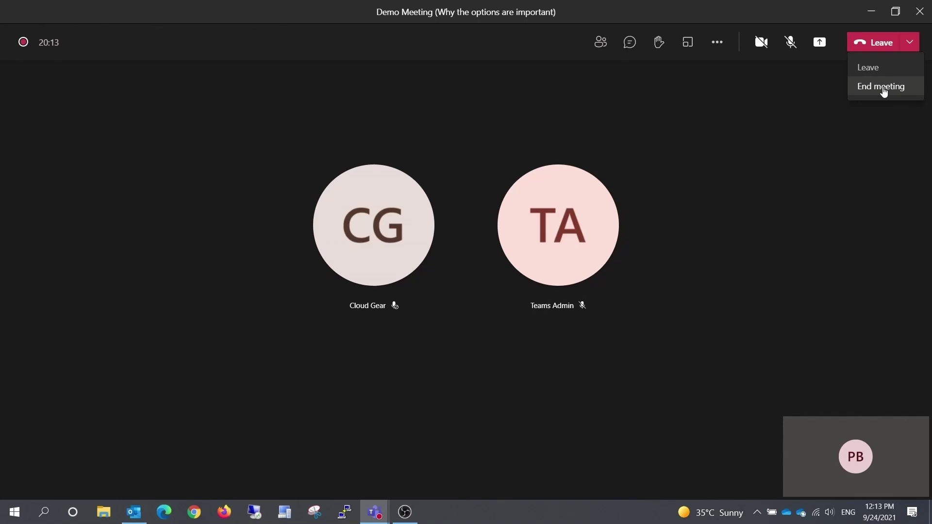
left_click(883, 88)
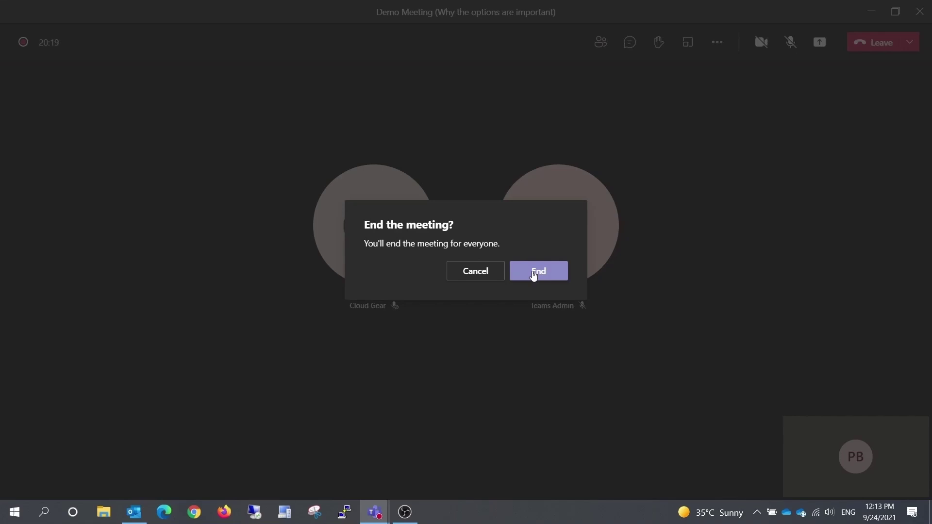
left_click(471, 278)
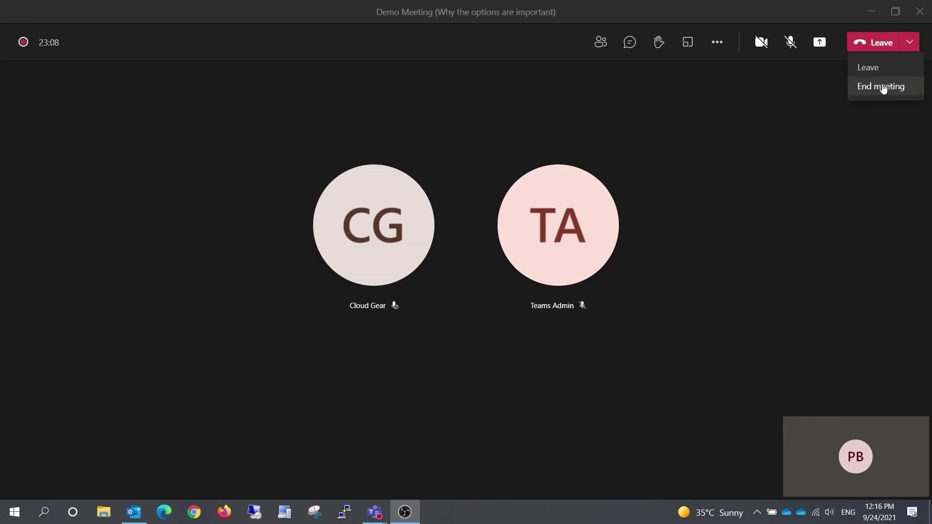
- End the meeting for everyone and open the list of chats
left_click(882, 86)
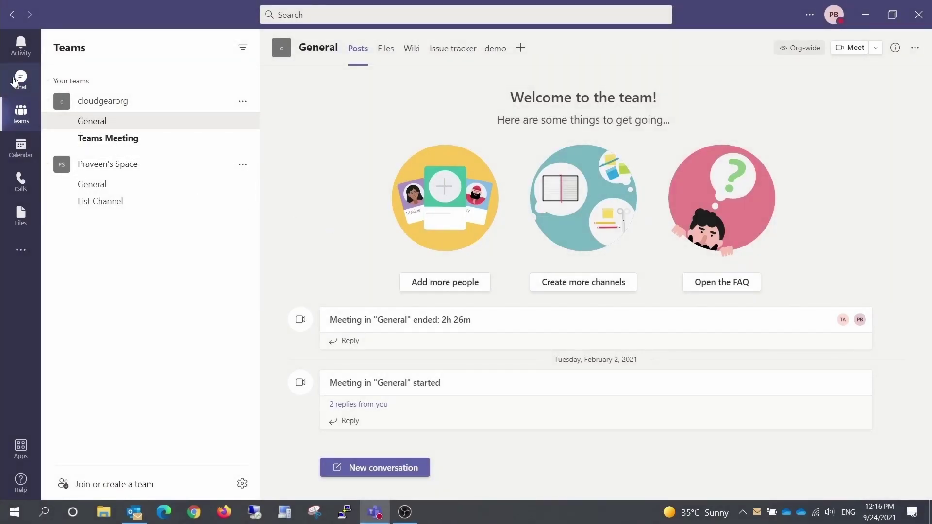
left_click(20, 80)
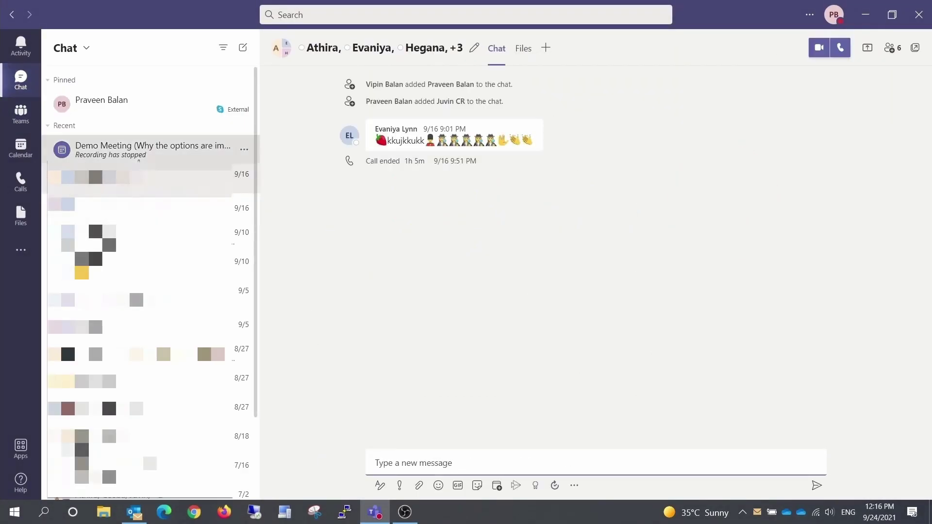
- Open the chat of Demo Meeting (Why the options are important) and rate the call quality five stars
left_click(138, 160)
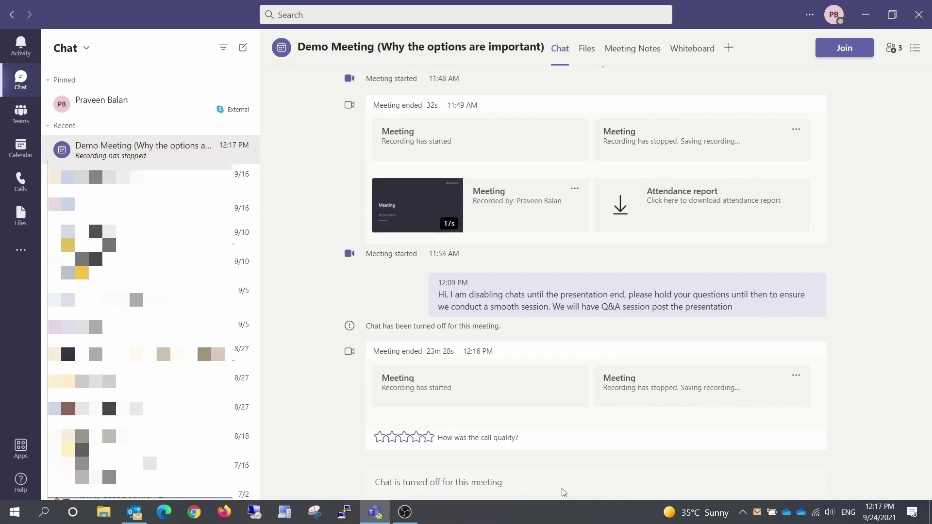
left_click(428, 438)
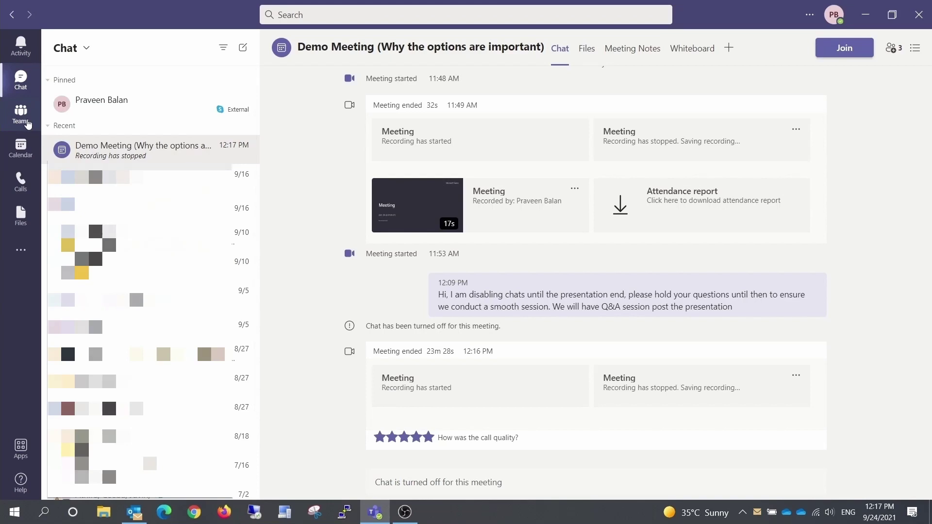
- In the scheduled demo meeting's options, set Allow meeting chat to Enabled and save
left_click(20, 145)
left_click(110, 78)
left_click(145, 179)
left_click(337, 162)
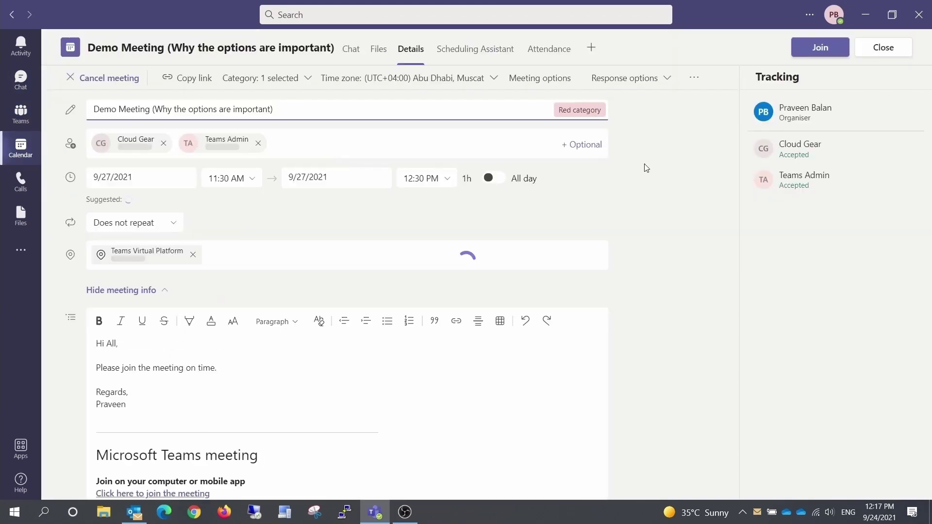
left_click(529, 79)
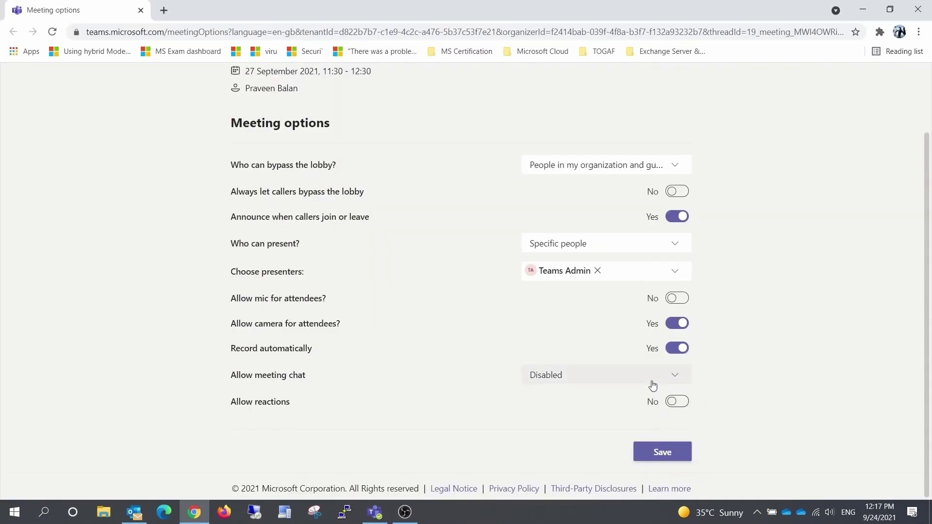
left_click(652, 385)
left_click(553, 395)
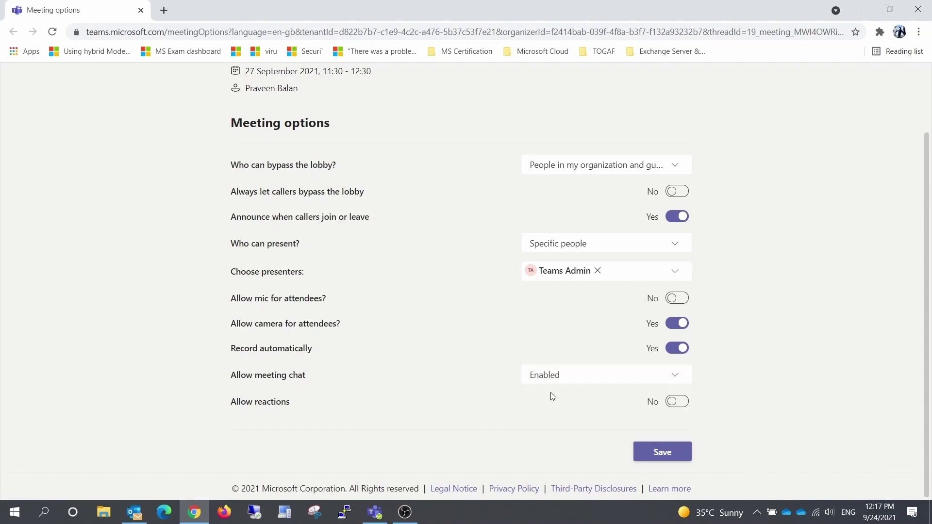
left_click(670, 460)
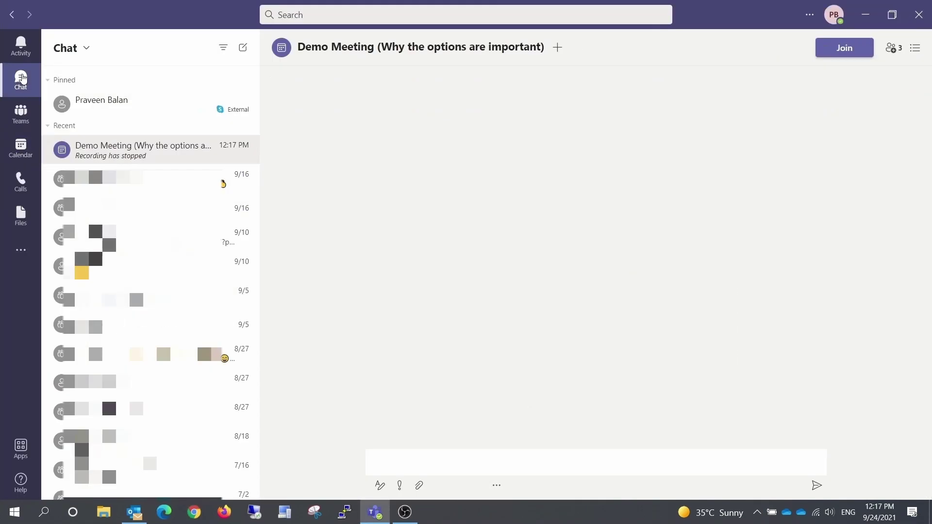
- Write a demo meeting chat message saying chat is now enabled but will be disabled tomorrow, asking attendees to post any queries before
type("Hi, the chat is now enabled. But will be disabled tomorrow. In case if you have any queries, please do post them before")
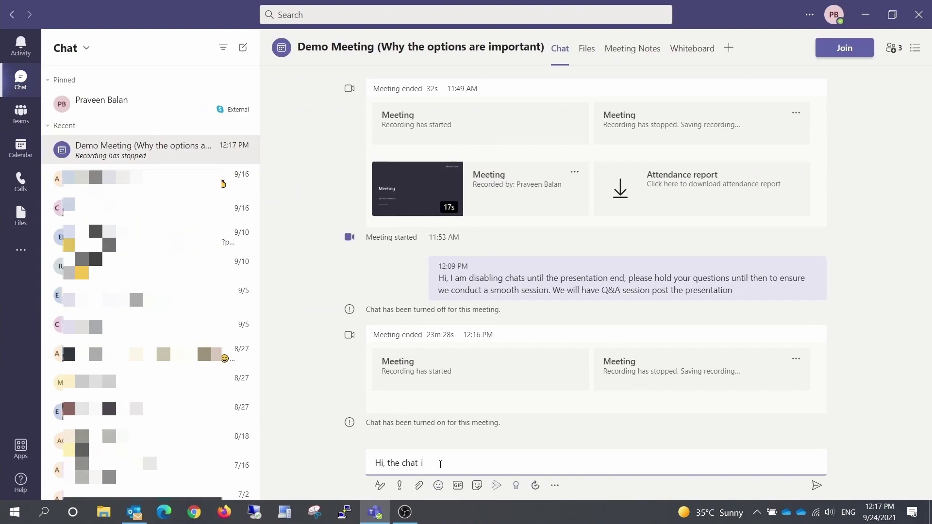